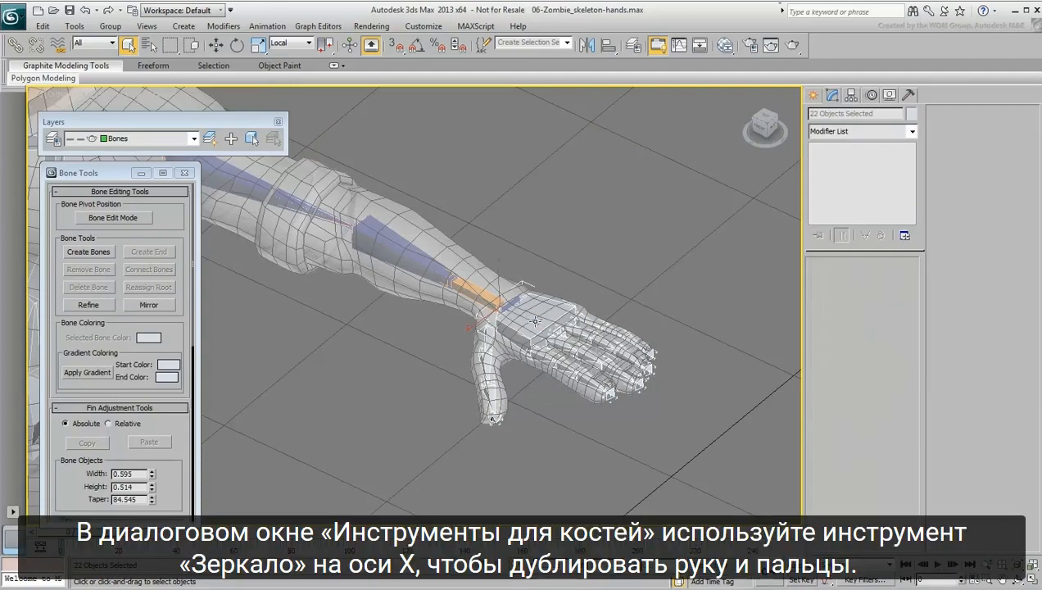
- Mirror the selected hand and finger bones about the X axis with Y as the bone axis to flip
{"action": "left_click", "coordinate": [145, 306]}
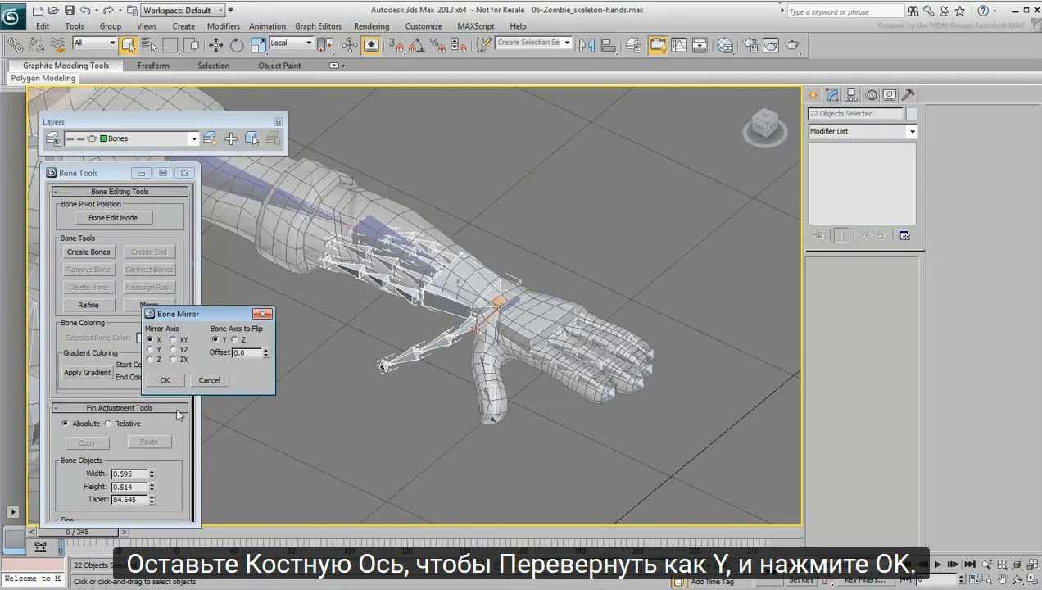
{"action": "left_click", "coordinate": [165, 380]}
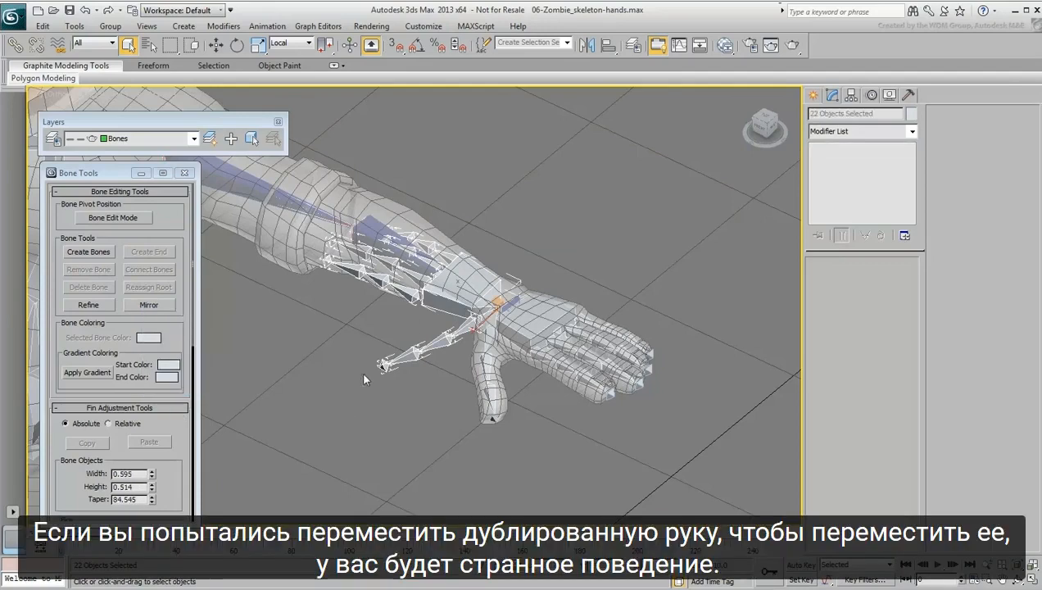
- Select the mirrored hand bone and try to move it away from the wrist with the Move tool
{"action": "left_click", "coordinate": [468, 286]}
{"action": "right_click", "coordinate": [468, 287]}
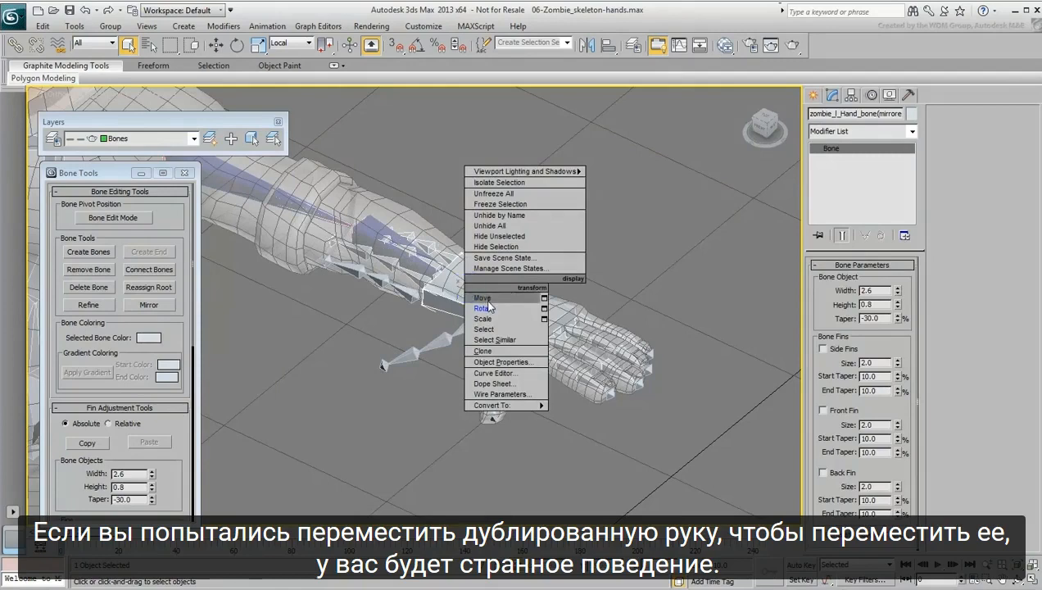
{"action": "left_click", "coordinate": [482, 298]}
{"action": "left_click_drag", "start_coordinate": [519, 307], "coordinate": [502, 310]}
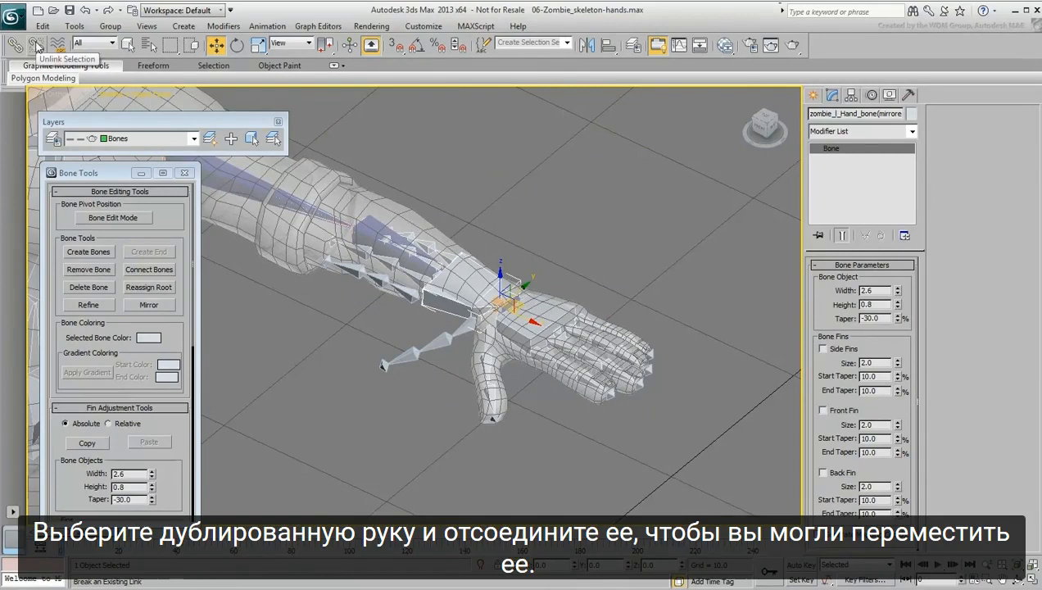
- Unlink the mirrored hand bone from its parent and place it on the opposite arm by setting its X position to -27.444
{"action": "left_click", "coordinate": [36, 47]}
{"action": "mouse_move", "coordinate": [523, 305]}
{"action": "left_mouse_down"}
{"action": "mouse_move", "coordinate": [458, 301]}
{"action": "mouse_move", "coordinate": [508, 305]}
{"action": "left_mouse_up"}
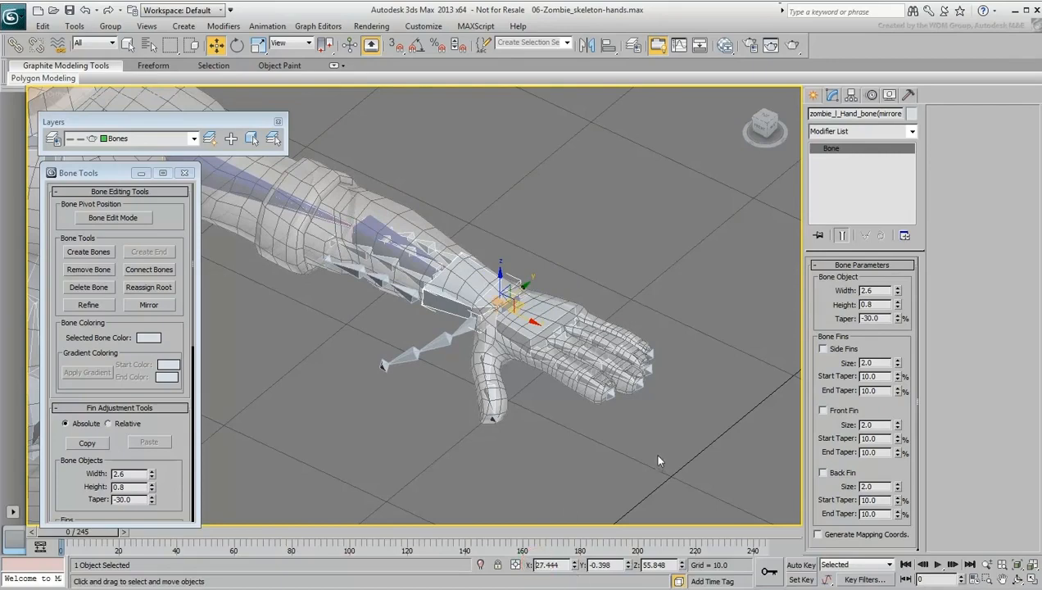
{"action": "type", "text": "-"}
{"action": "key", "text": "Return"}
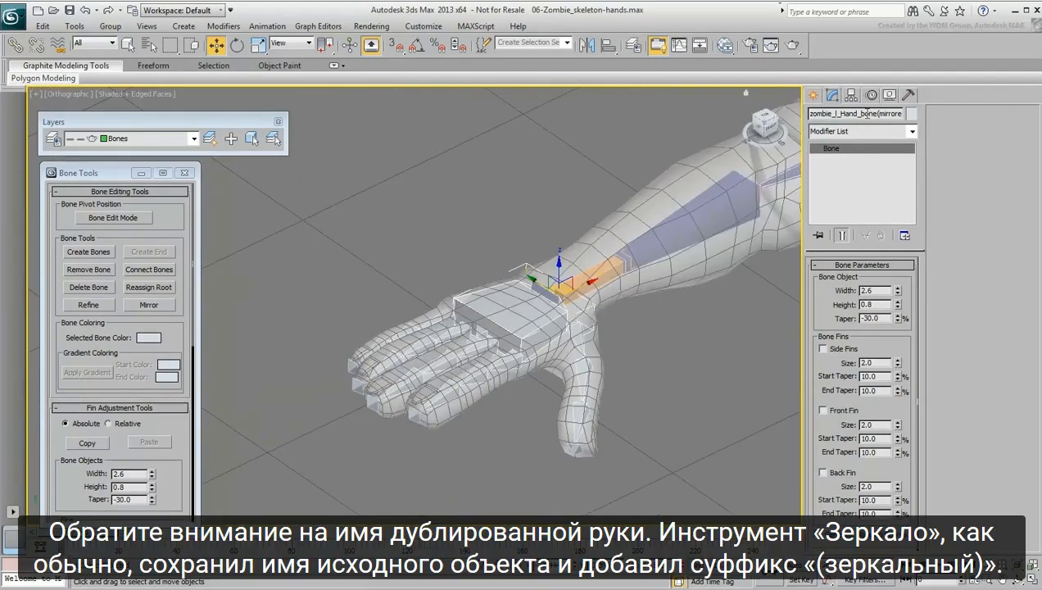
- Select the mirrored hand bone with all its child bones and open Rename Objects for them
{"action": "left_click_drag", "start_coordinate": [835, 113], "coordinate": [919, 113]}
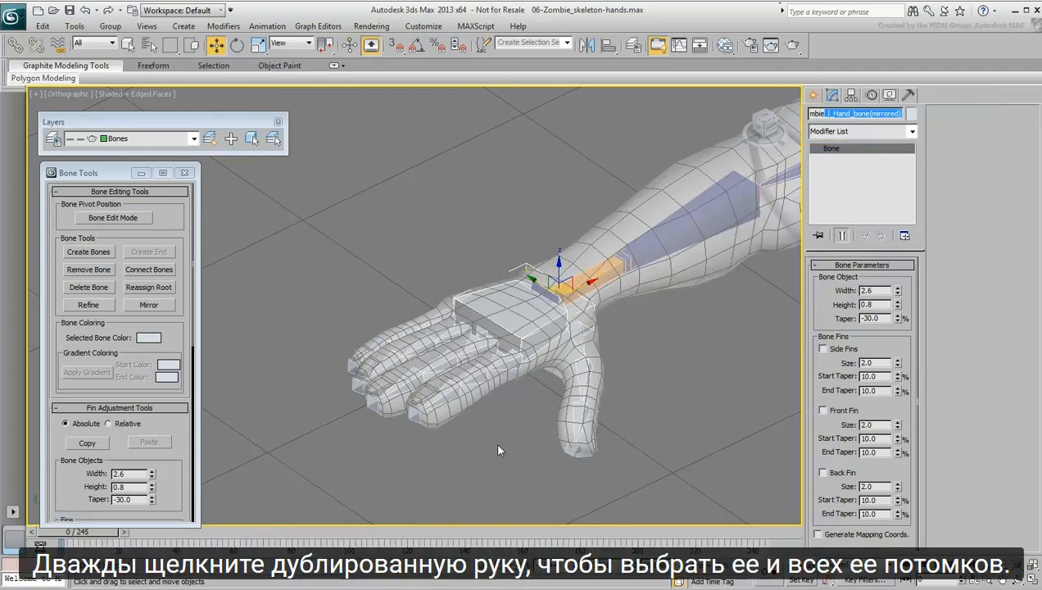
{"action": "left_click", "coordinate": [497, 445]}
{"action": "double_click", "coordinate": [512, 327]}
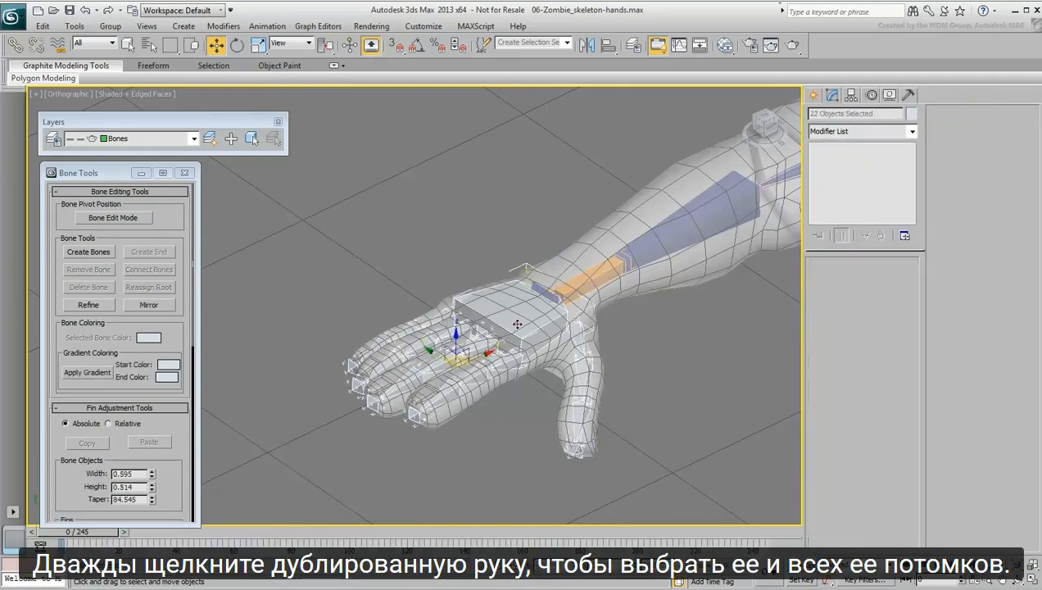
{"action": "left_click", "coordinate": [75, 25]}
{"action": "left_click", "coordinate": [105, 275]}
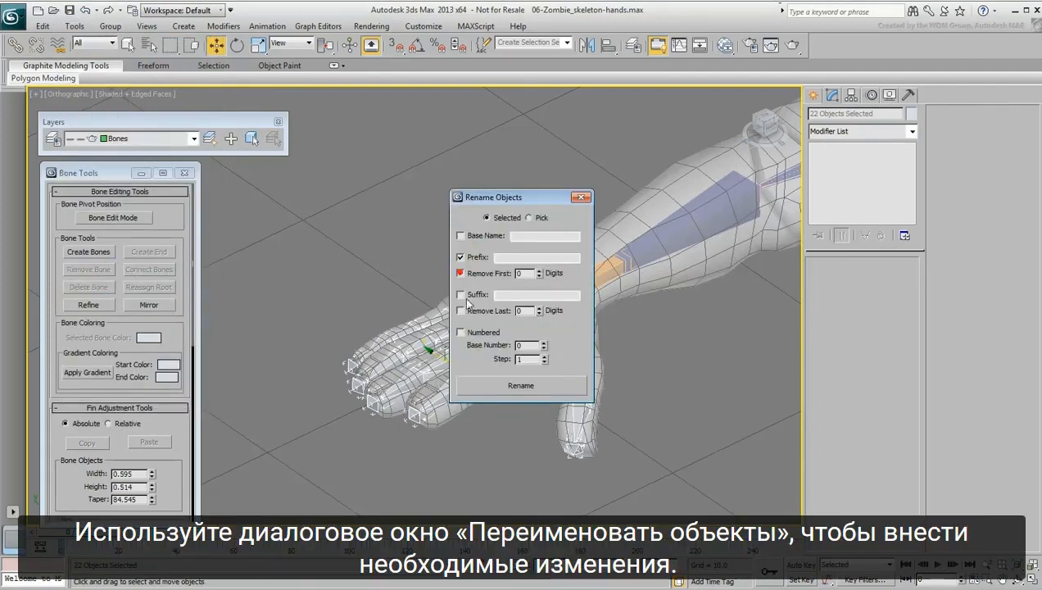
- Rename the selected bones with the prefix zombie_r, removing the first 8 and last 10 digits
{"action": "left_click", "coordinate": [460, 312]}
{"action": "double_click", "coordinate": [526, 311]}
{"action": "type", "text": "10"}
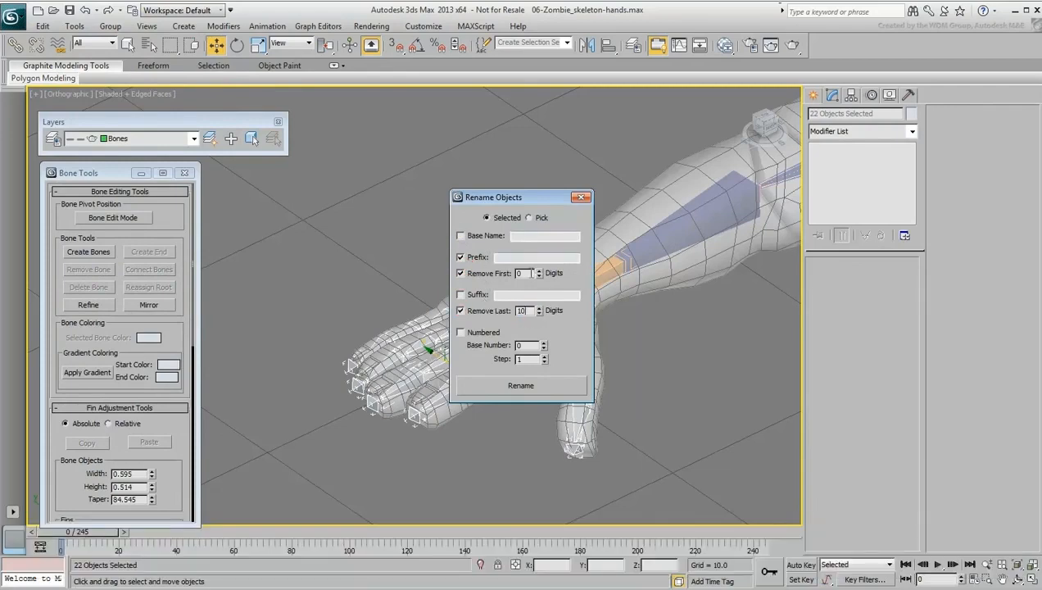
{"action": "left_click", "coordinate": [527, 258]}
{"action": "type", "text": "zombie_r"}
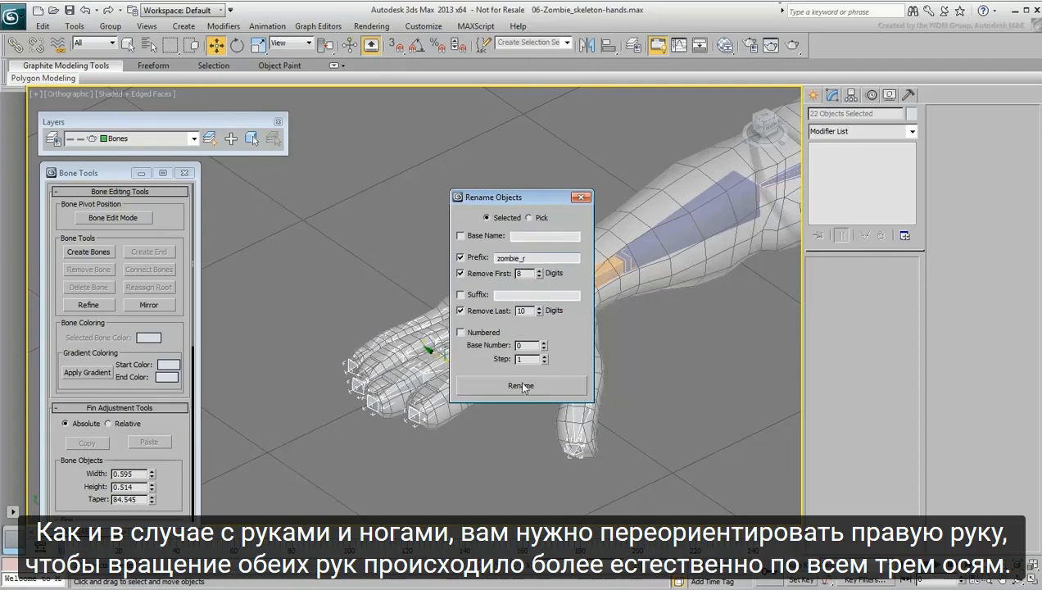
{"action": "left_click", "coordinate": [523, 386]}
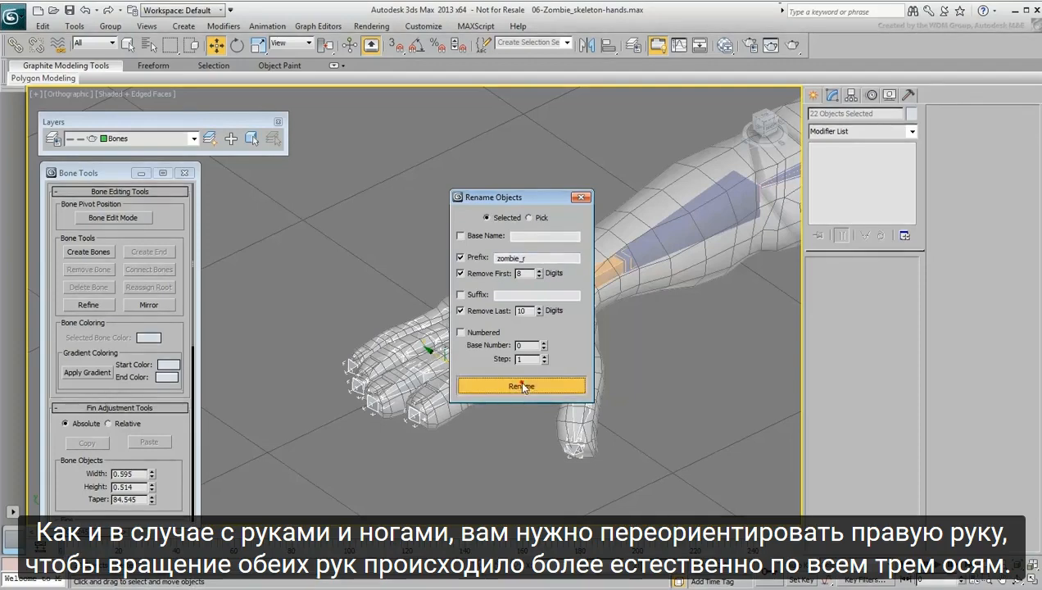
{"action": "left_click", "coordinate": [581, 199]}
- Check the new names of the right hand, finger and thumb bones
{"action": "left_click", "coordinate": [521, 322]}
{"action": "left_click_drag", "start_coordinate": [889, 115], "coordinate": [844, 115]}
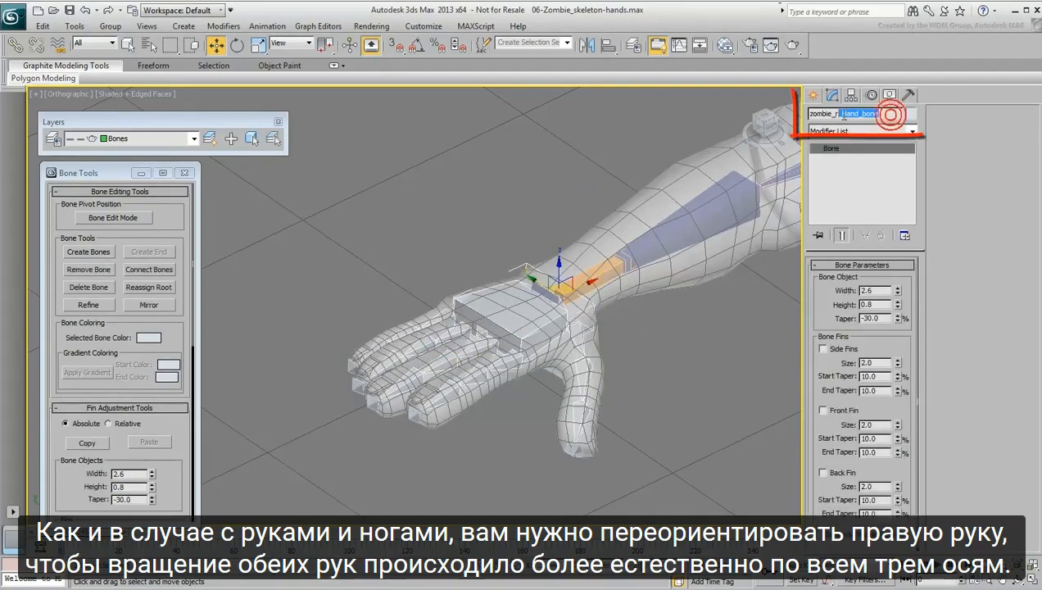
{"action": "left_click", "coordinate": [453, 332]}
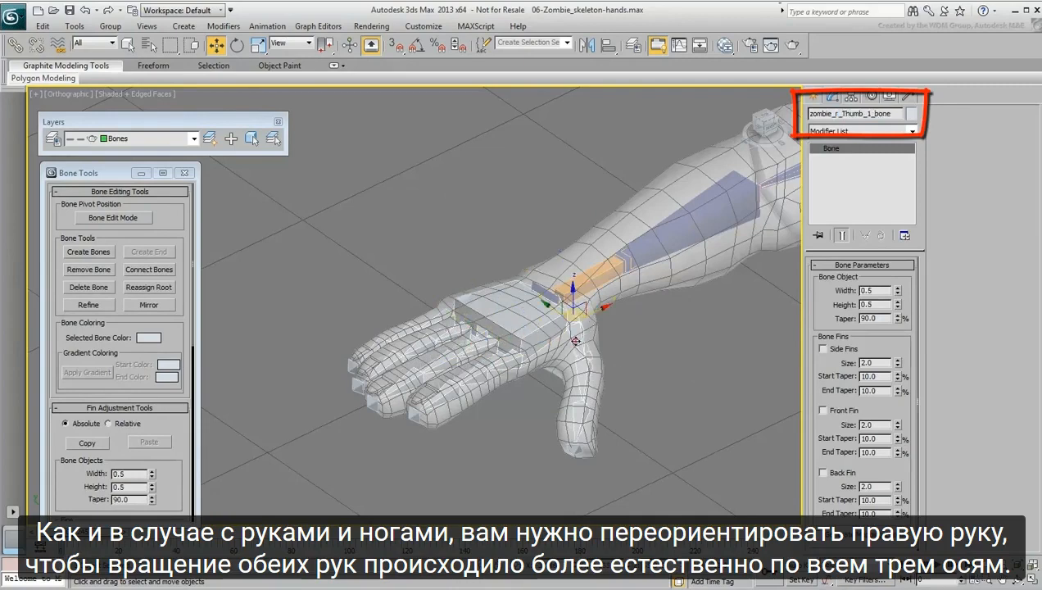
{"action": "left_click", "coordinate": [637, 399]}
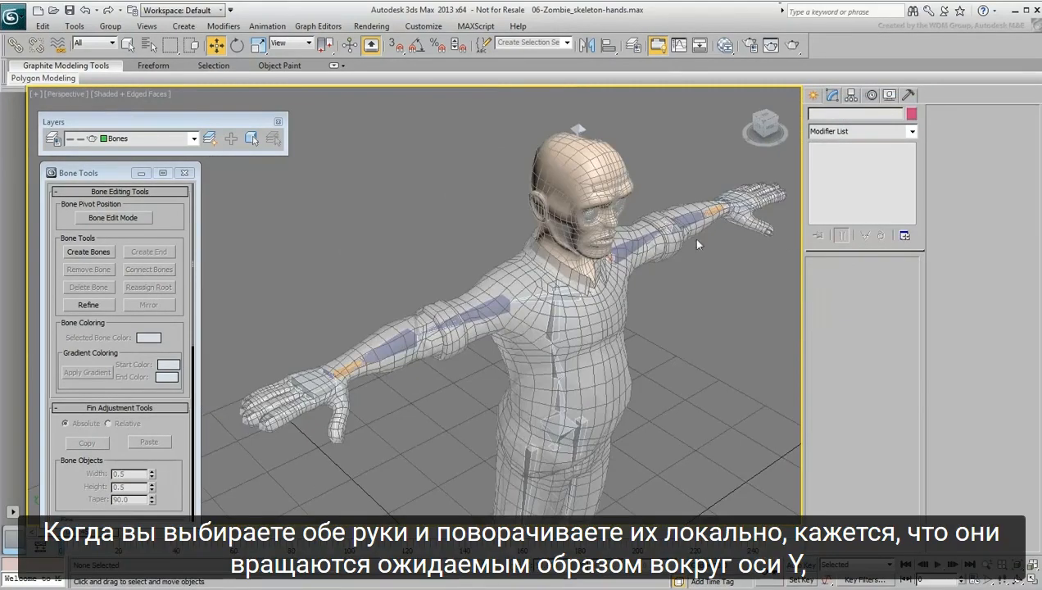
- Select both hand bones and test rotating them together around their local axes, cancelling each rotation
{"action": "left_click", "coordinate": [741, 204]}
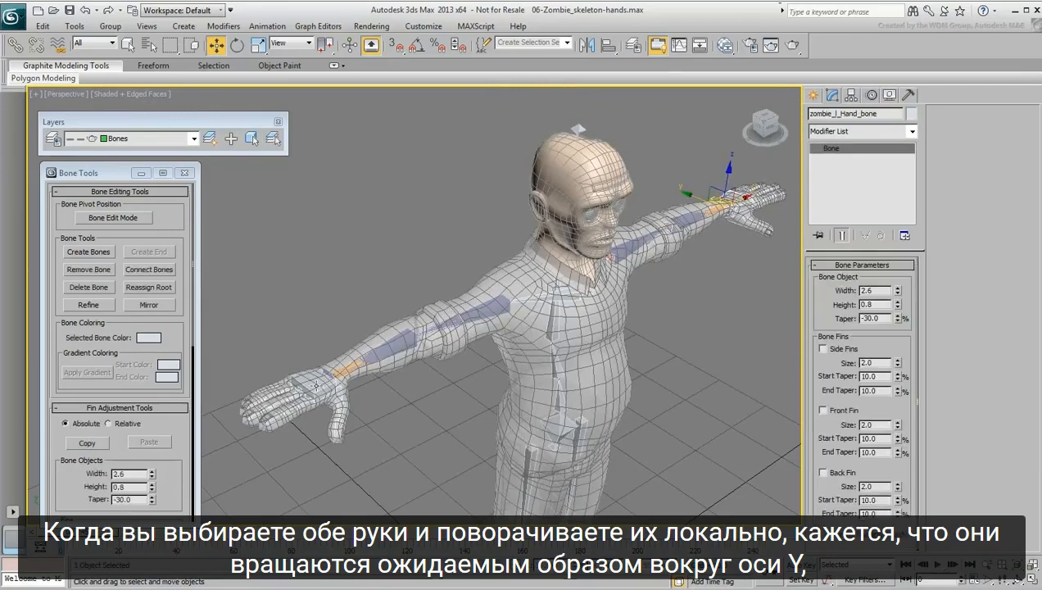
{"action": "left_click", "coordinate": [315, 382], "text": "ctrl"}
{"action": "right_click", "coordinate": [316, 385]}
{"action": "left_click", "coordinate": [334, 410]}
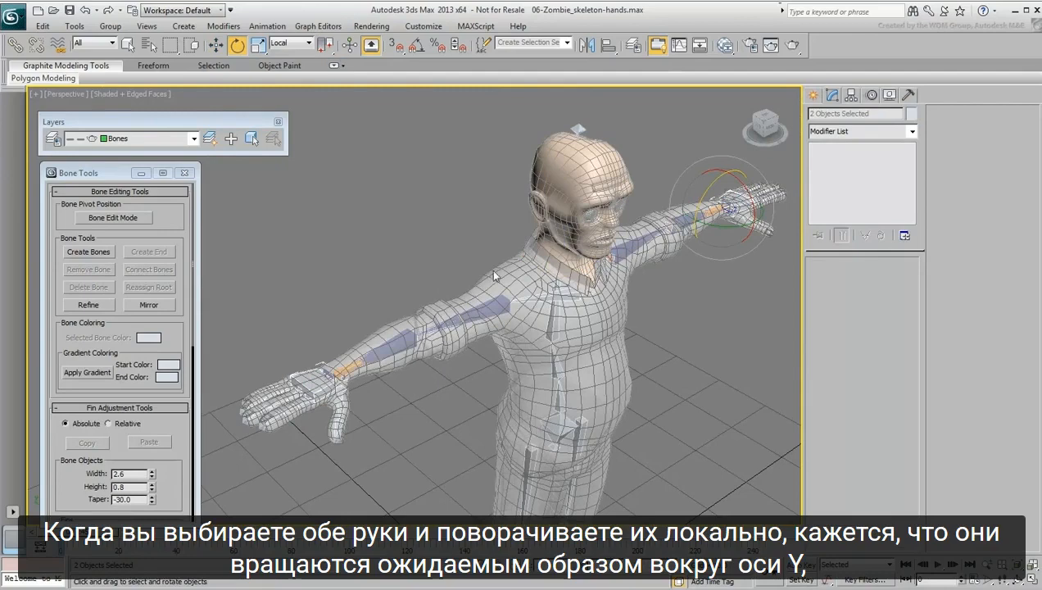
{"action": "left_click_drag", "start_coordinate": [721, 226], "coordinate": [699, 226]}
{"action": "right_click", "coordinate": [700, 226]}
{"action": "middle_click_drag", "start_coordinate": [630, 314], "coordinate": [613, 318]}
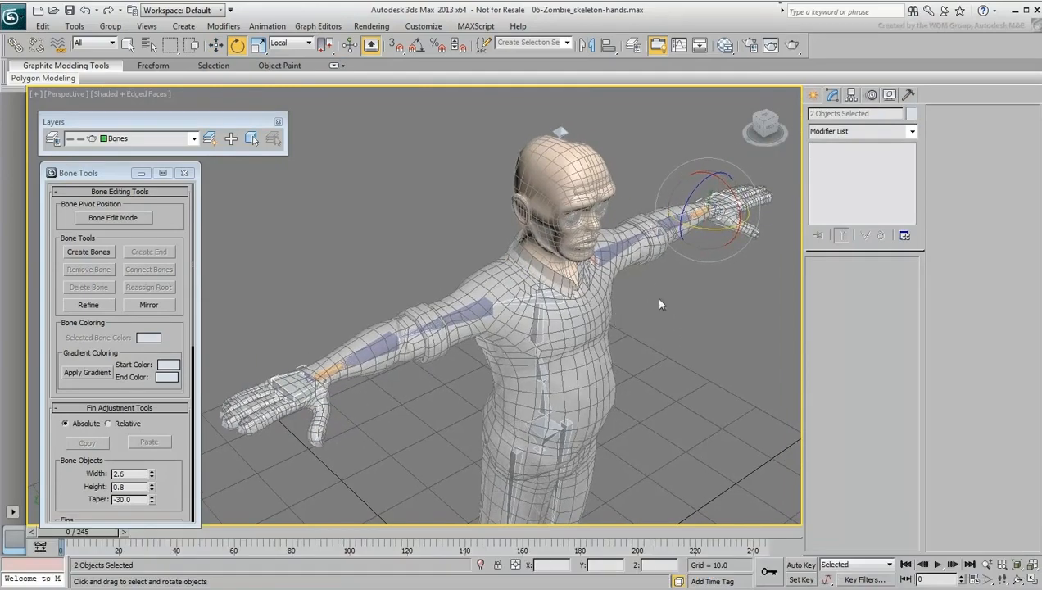
{"action": "left_click_drag", "start_coordinate": [732, 201], "coordinate": [673, 258]}
{"action": "right_click", "coordinate": [684, 169]}
{"action": "right_click", "coordinate": [674, 258]}
- Rotate only the pivots of the right hand bone and all its children 180 degrees about their local Y axis
{"action": "middle_click_drag", "start_coordinate": [361, 422], "coordinate": [538, 333]}
{"action": "scroll", "coordinate": [531, 330], "scroll_direction": "up", "scroll_amount": 4}
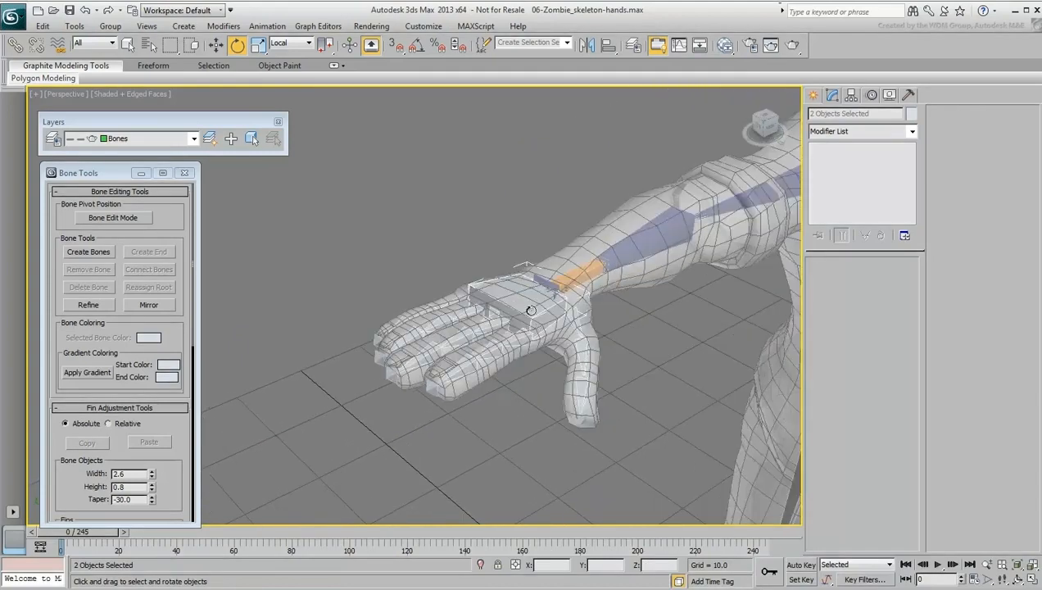
{"action": "double_click", "coordinate": [528, 305]}
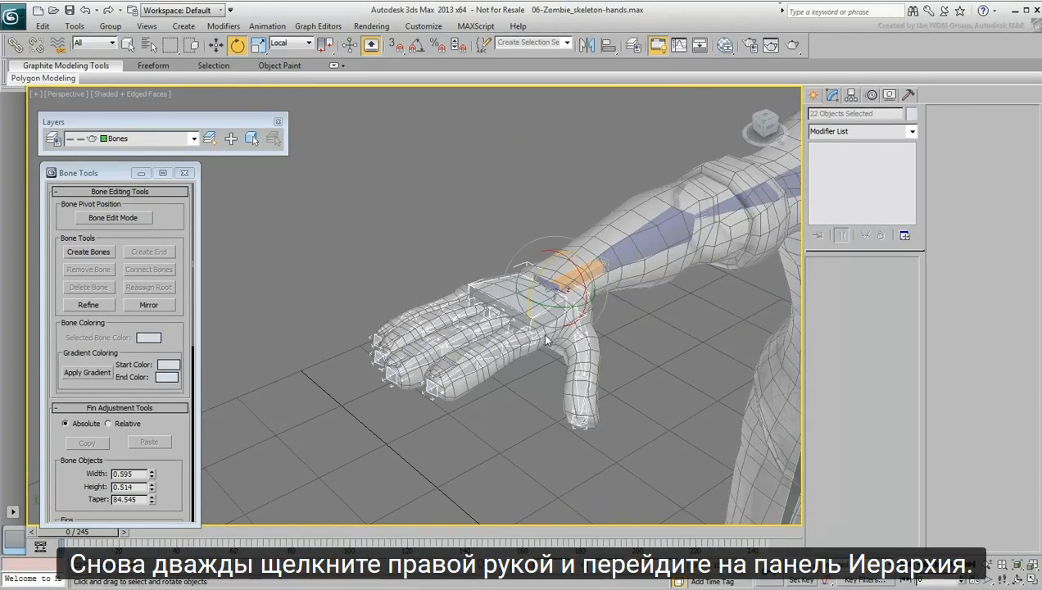
{"action": "scroll", "coordinate": [546, 340], "scroll_direction": "up", "scroll_amount": 3}
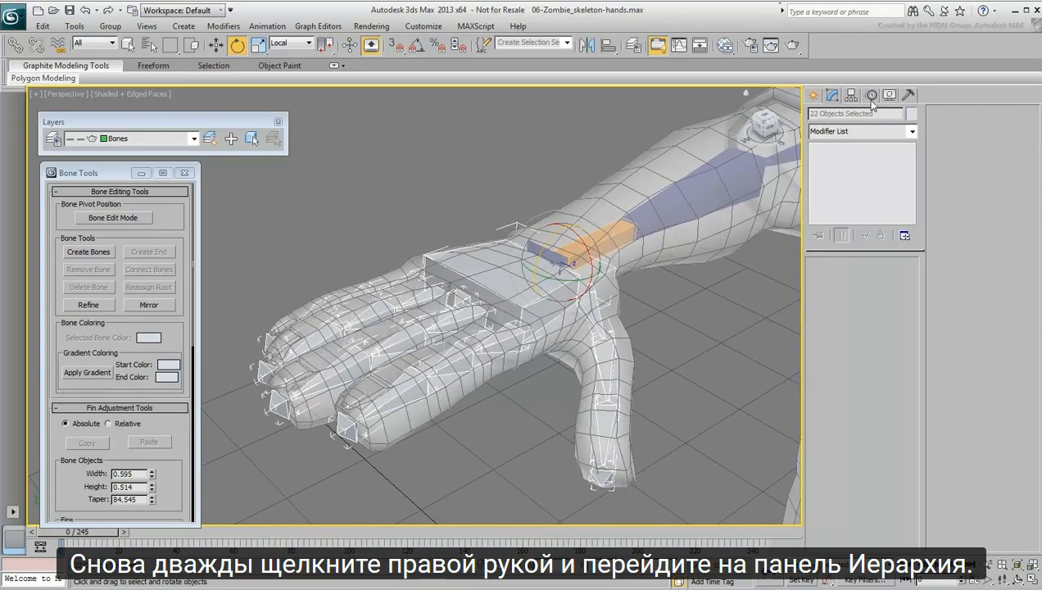
{"action": "left_click", "coordinate": [871, 96]}
{"action": "left_click", "coordinate": [857, 179]}
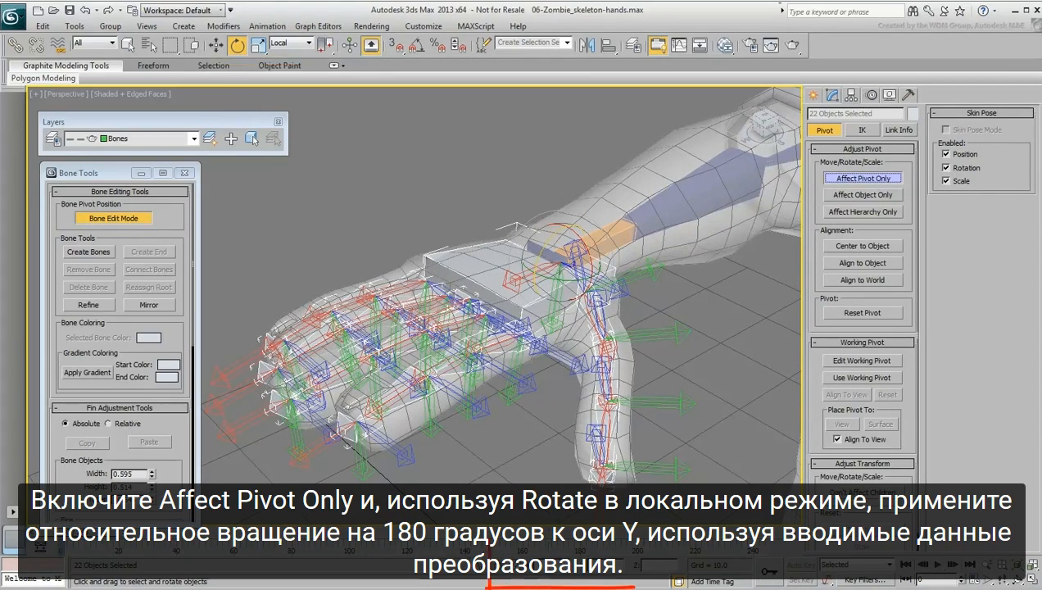
{"action": "left_click", "coordinate": [498, 566]}
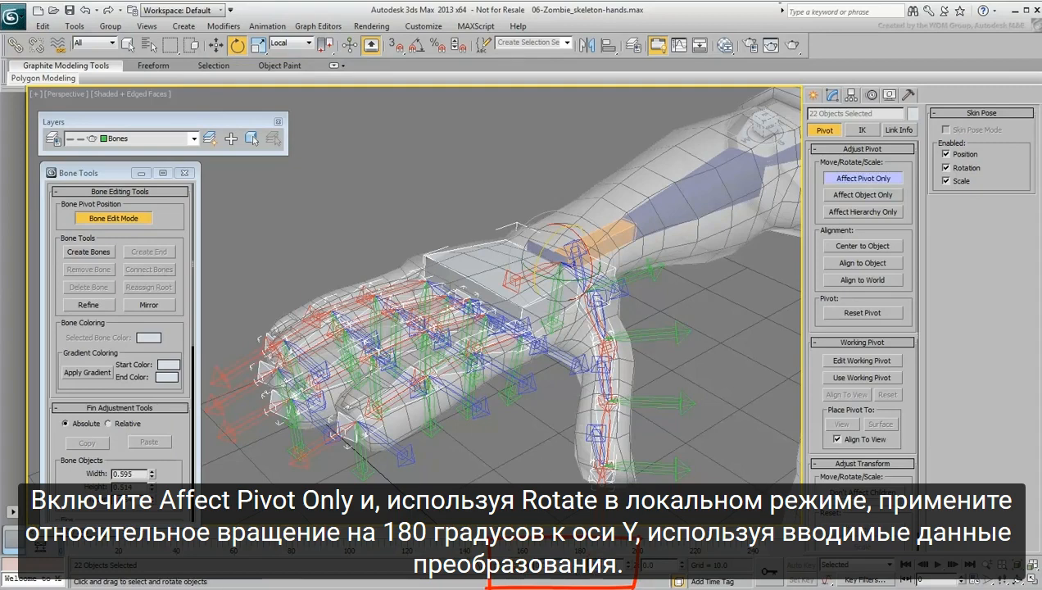
{"action": "type", "text": "180"}
{"action": "key", "text": "Return"}
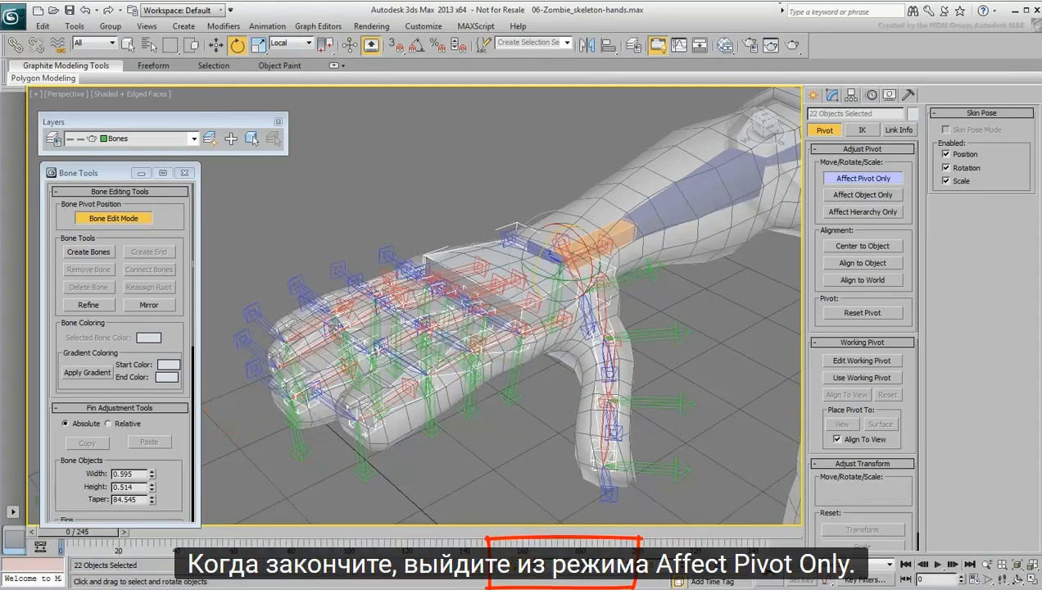
{"action": "left_click", "coordinate": [862, 178]}
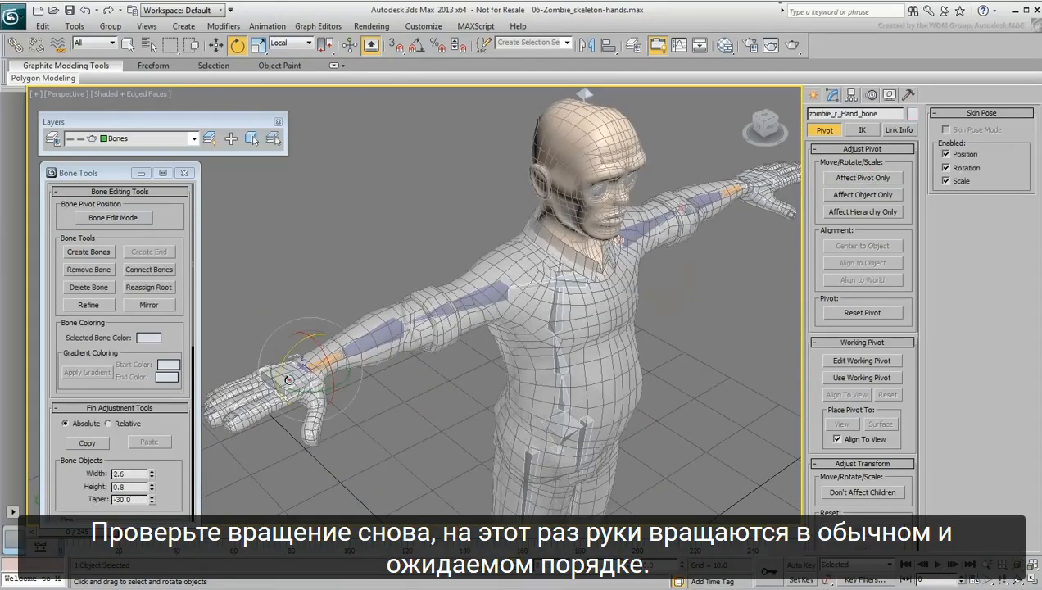
- Test the local rotation of both hand bones again with the reoriented pivots, cancelling each rotation
{"action": "left_click", "coordinate": [752, 179], "text": "ctrl"}
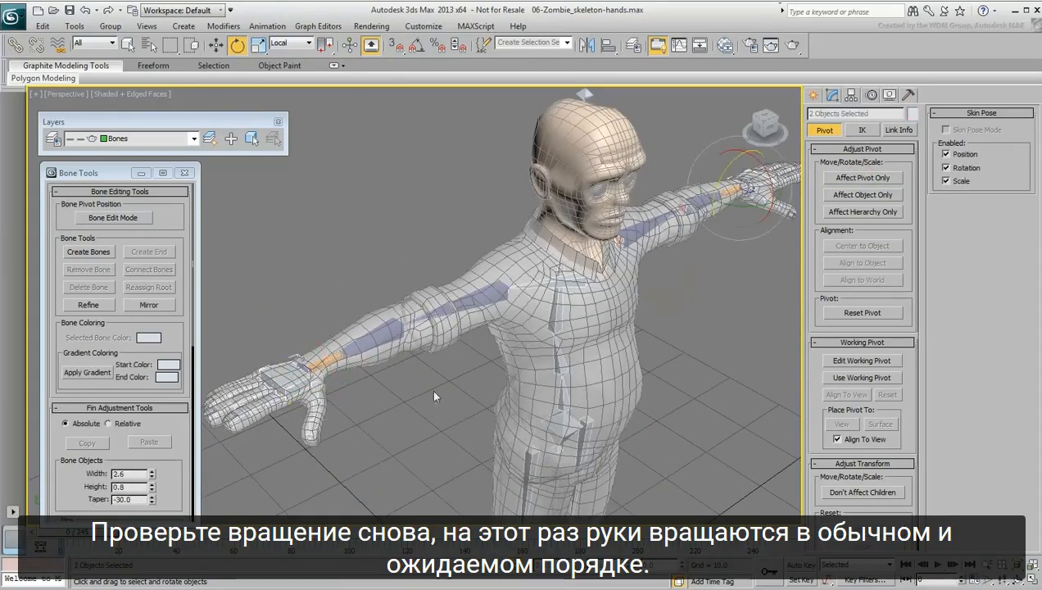
{"action": "mouse_move", "coordinate": [749, 205]}
{"action": "left_mouse_down"}
{"action": "mouse_move", "coordinate": [778, 214]}
{"action": "mouse_move", "coordinate": [737, 198]}
{"action": "mouse_move", "coordinate": [767, 197]}
{"action": "mouse_move", "coordinate": [756, 223]}
{"action": "left_mouse_up"}
{"action": "right_click", "coordinate": [745, 196]}
{"action": "right_click", "coordinate": [755, 223]}
{"action": "left_click_drag", "start_coordinate": [723, 168], "coordinate": [712, 196]}
{"action": "right_click", "coordinate": [712, 196]}
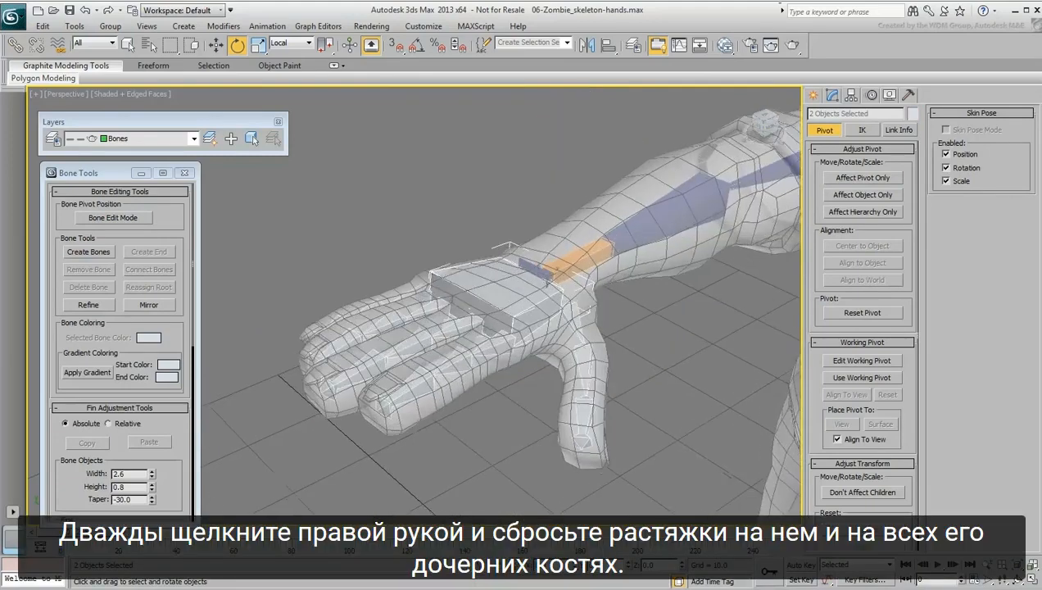
- Reset the stretch of the right hand bone and all its children, and display the viewport in wireframe
{"action": "double_click", "coordinate": [493, 294]}
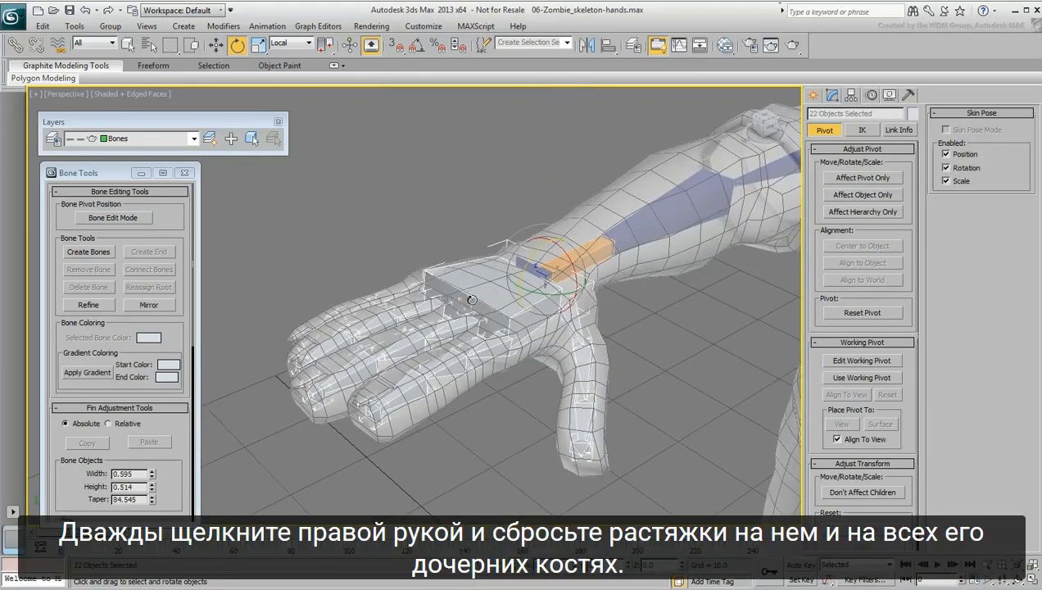
{"action": "scroll", "coordinate": [177, 303], "scroll_direction": "down", "scroll_amount": 5}
{"action": "scroll", "coordinate": [177, 304], "scroll_direction": "down", "scroll_amount": 3}
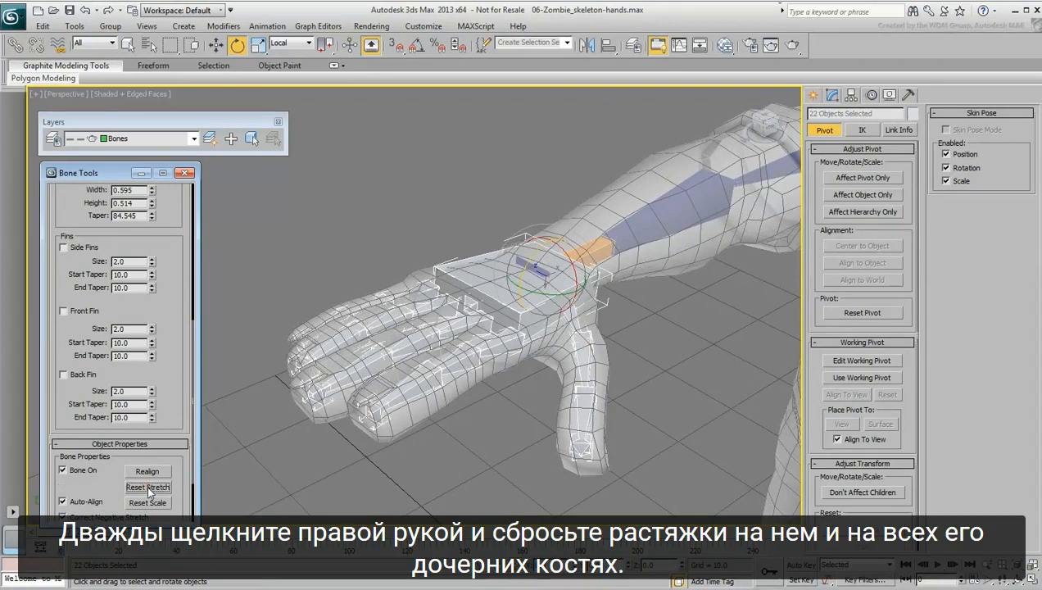
{"action": "key", "text": "F3"}
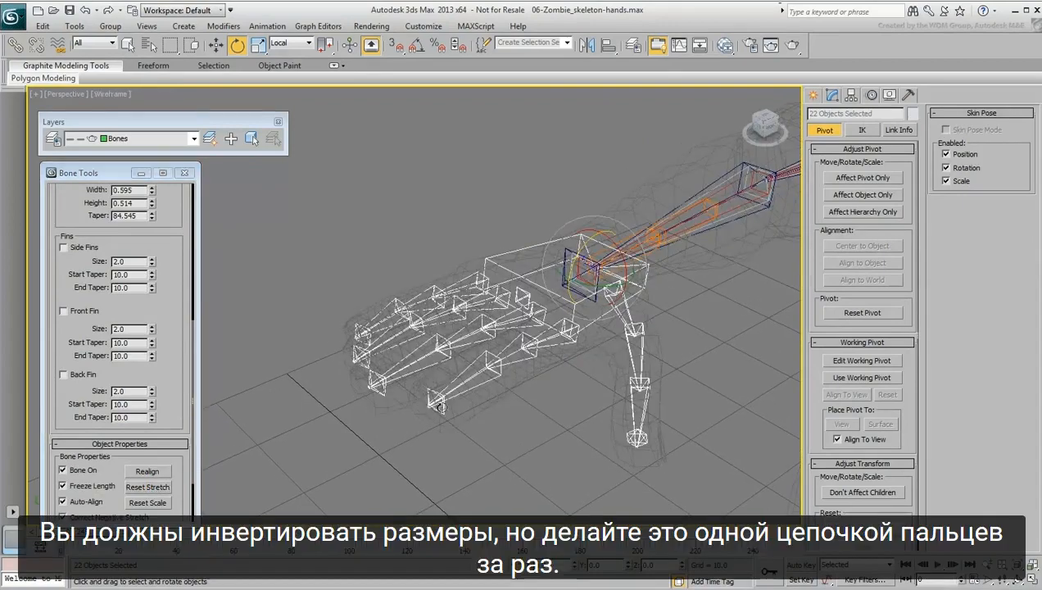
- Invert the bone width and height of the right thumb chain to negative values
{"action": "scroll", "coordinate": [453, 426], "scroll_direction": "up", "scroll_amount": 3}
{"action": "scroll", "coordinate": [153, 495], "scroll_direction": "up", "scroll_amount": 5}
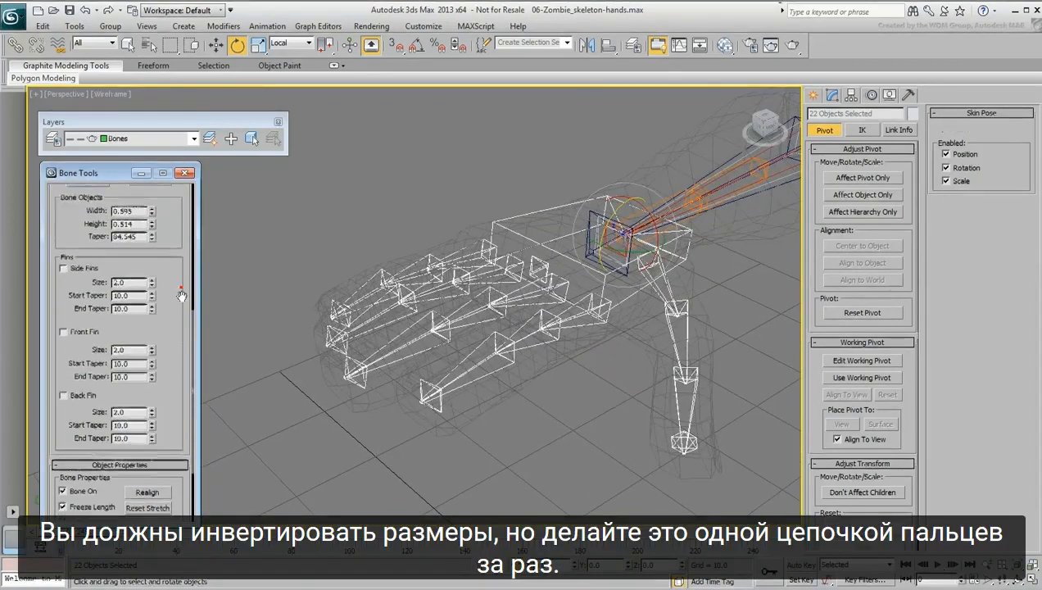
{"action": "scroll", "coordinate": [153, 494], "scroll_direction": "up", "scroll_amount": 1}
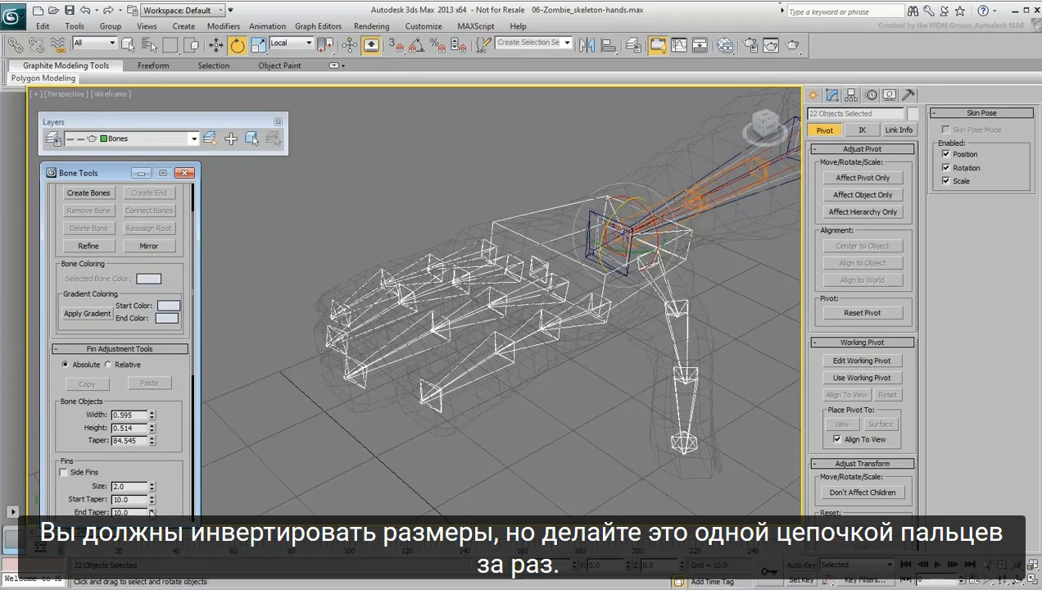
{"action": "left_click", "coordinate": [555, 428]}
{"action": "double_click", "coordinate": [666, 287]}
{"action": "left_click_drag", "start_coordinate": [129, 415], "coordinate": [87, 402]}
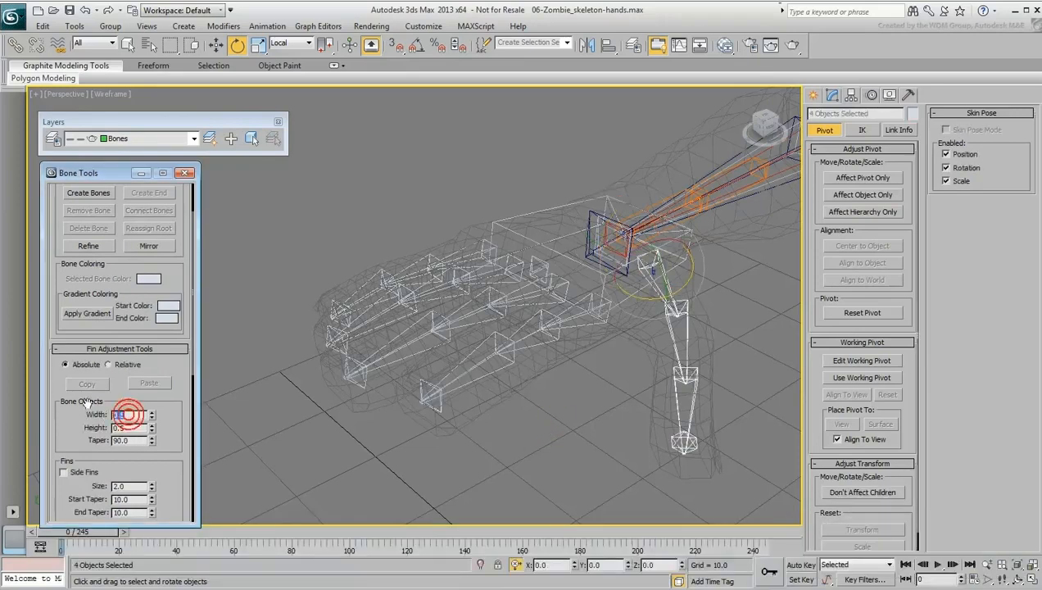
{"action": "type", "text": "0.8"}
{"action": "key", "text": "Tab"}
{"action": "type", "text": "0.8"}
{"action": "key", "text": "Return"}
- Set the bone width and height of the right index finger chain to -0.5 each
{"action": "double_click", "coordinate": [582, 326]}
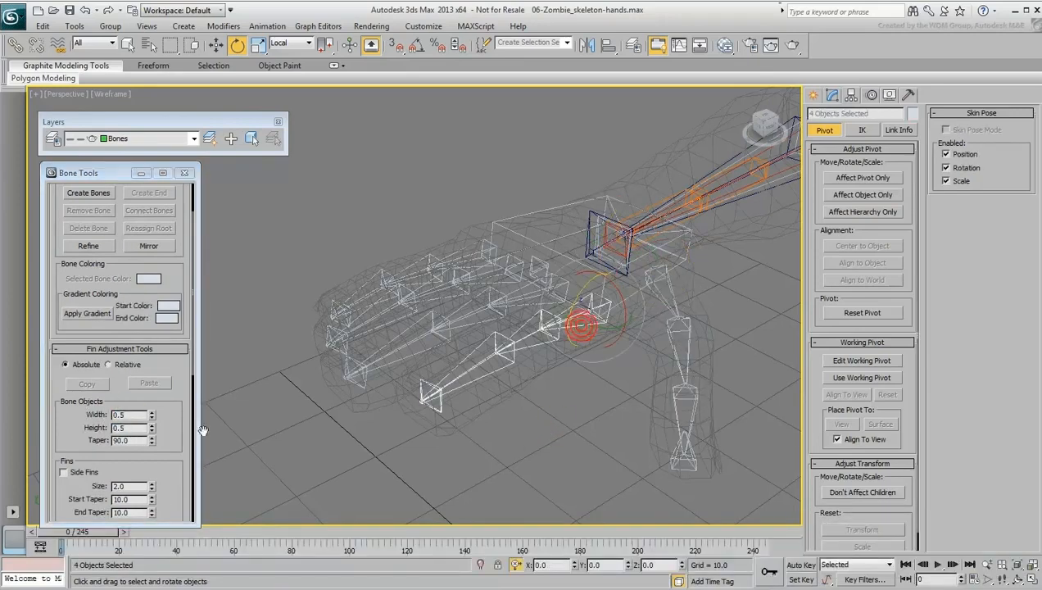
{"action": "left_click", "coordinate": [113, 415]}
{"action": "type", "text": "-"}
{"action": "left_click", "coordinate": [114, 428]}
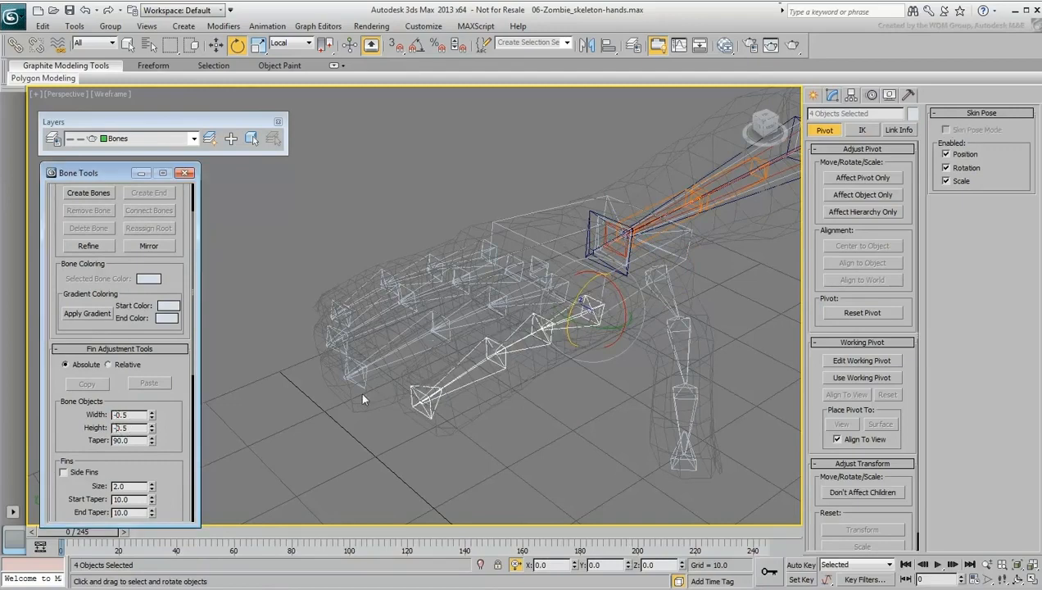
- Set the bone width and height of the right middle finger chain to -0.5 each
{"action": "key", "text": "Return"}
{"action": "double_click", "coordinate": [520, 291]}
{"action": "left_click", "coordinate": [114, 415]}
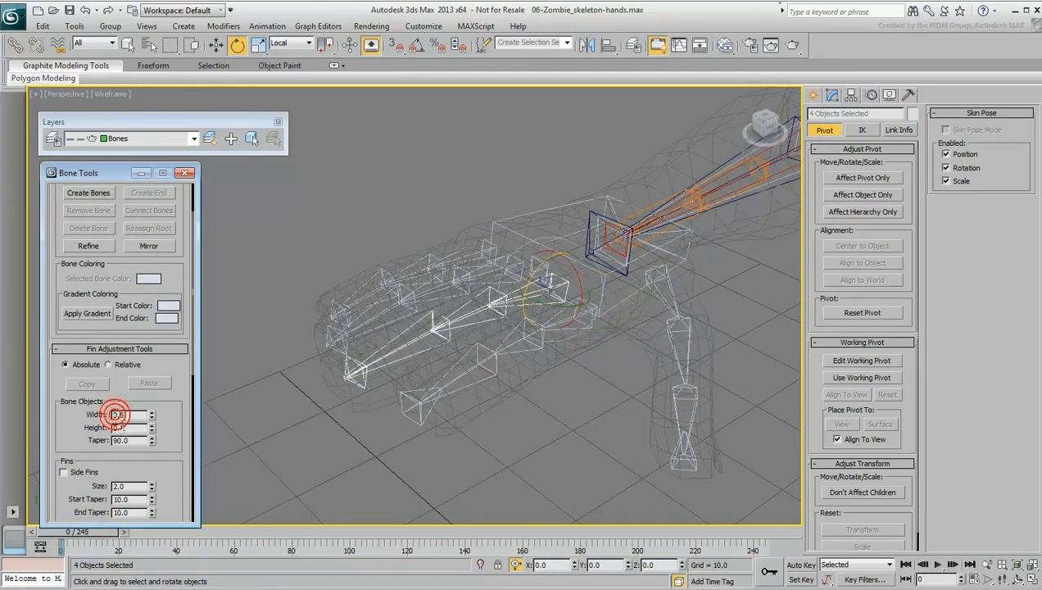
{"action": "type", "text": "0.8"}
{"action": "key", "text": "Tab"}
{"action": "type", "text": "0.8"}
{"action": "key", "text": "Return"}
- Set the bone width and height of the right ring and pinky finger chains to -0.5 each
{"action": "double_click", "coordinate": [461, 283]}
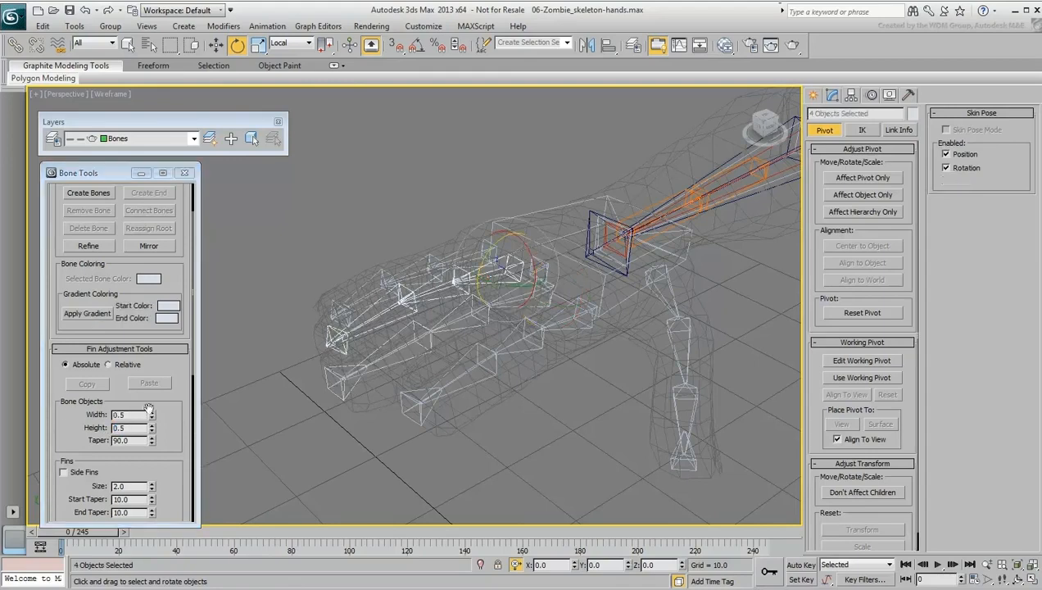
{"action": "left_click", "coordinate": [114, 415]}
{"action": "type", "text": "-"}
{"action": "left_click", "coordinate": [114, 428]}
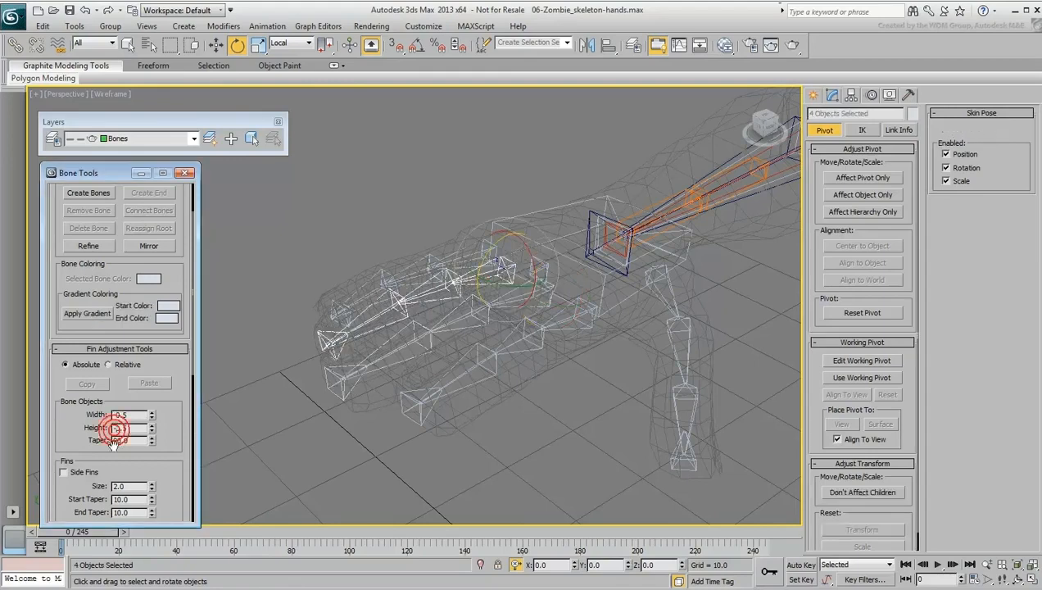
{"action": "type", "text": "0.8"}
{"action": "key", "text": "Return"}
{"action": "double_click", "coordinate": [460, 253]}
{"action": "left_click", "coordinate": [118, 416]}
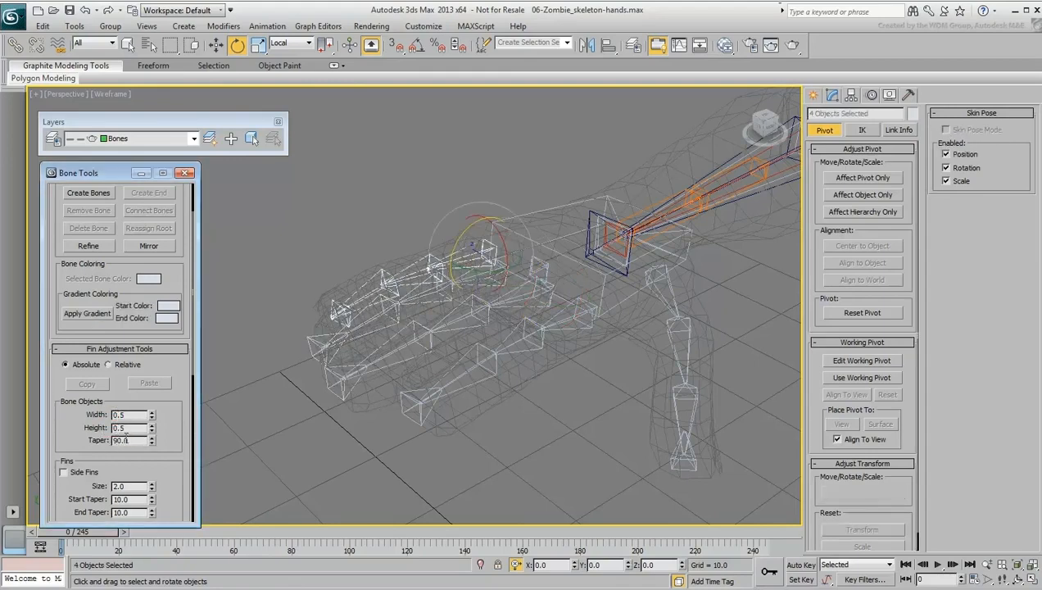
- Set the right hand bone's width to -2.6 and its height to -0.8
{"action": "left_click", "coordinate": [604, 291]}
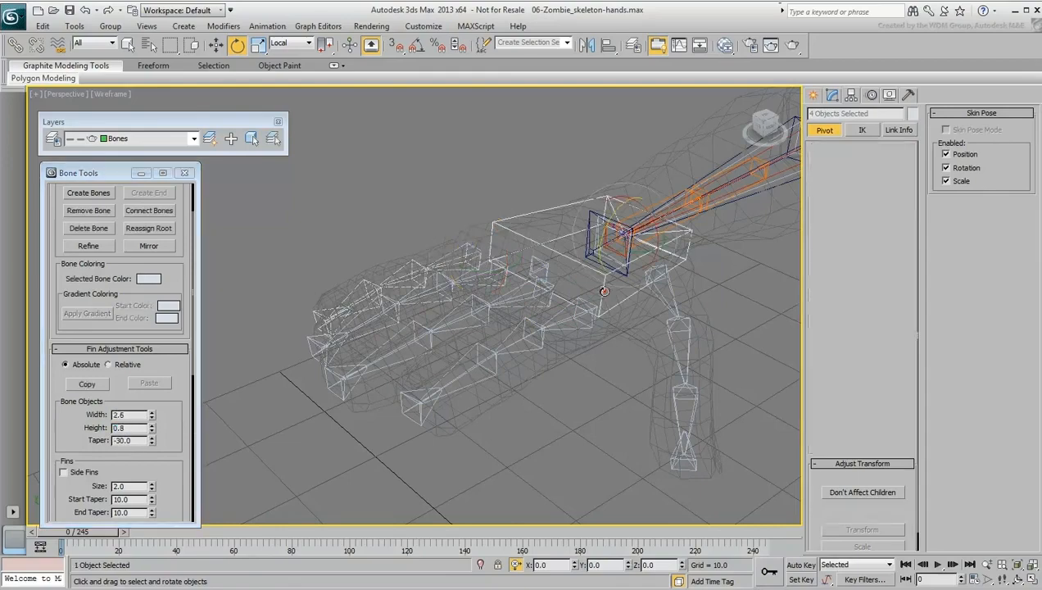
{"action": "middle_click_drag", "start_coordinate": [605, 291], "coordinate": [561, 354], "text": "alt"}
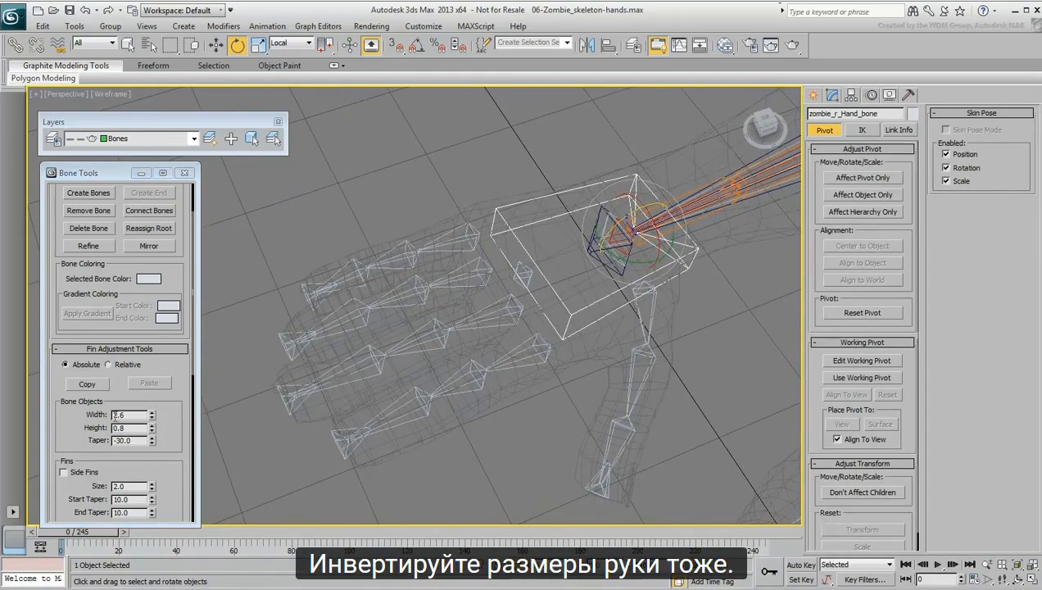
{"action": "left_click", "coordinate": [115, 416]}
{"action": "type", "text": "-"}
{"action": "left_click", "coordinate": [115, 428]}
{"action": "type", "text": "-"}
{"action": "key", "text": "Return"}
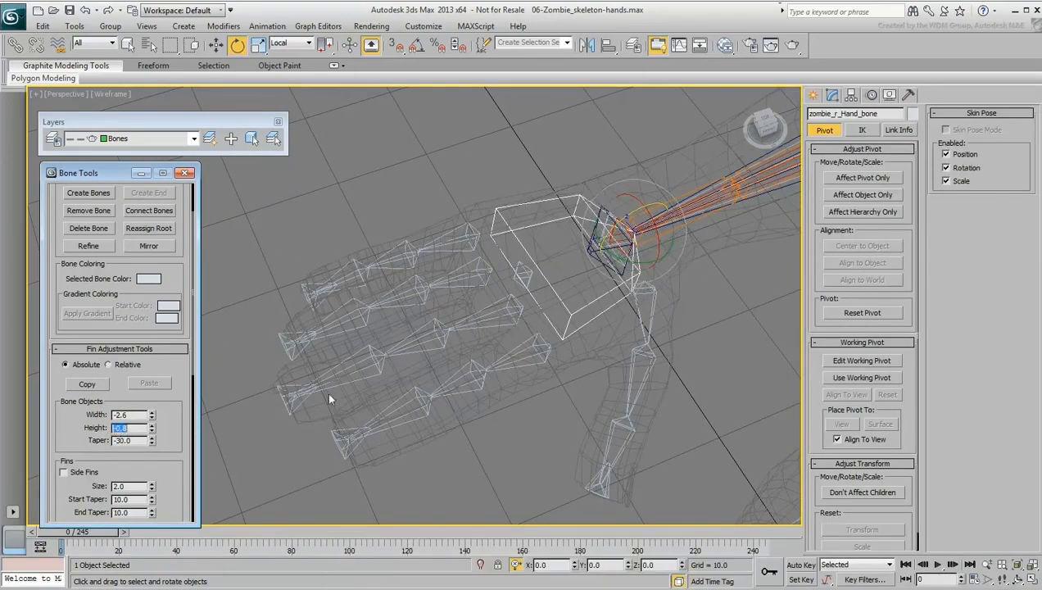
- Replace the right thumb's tip bone with a newly created end bone, reusing the name zombie_r_Thumb_3-nub_bone
{"action": "middle_click_drag", "start_coordinate": [474, 362], "coordinate": [518, 386], "text": "alt"}
{"action": "left_click", "coordinate": [648, 474]}
{"action": "left_click", "coordinate": [809, 115]}
{"action": "key", "text": "ctrl+c"}
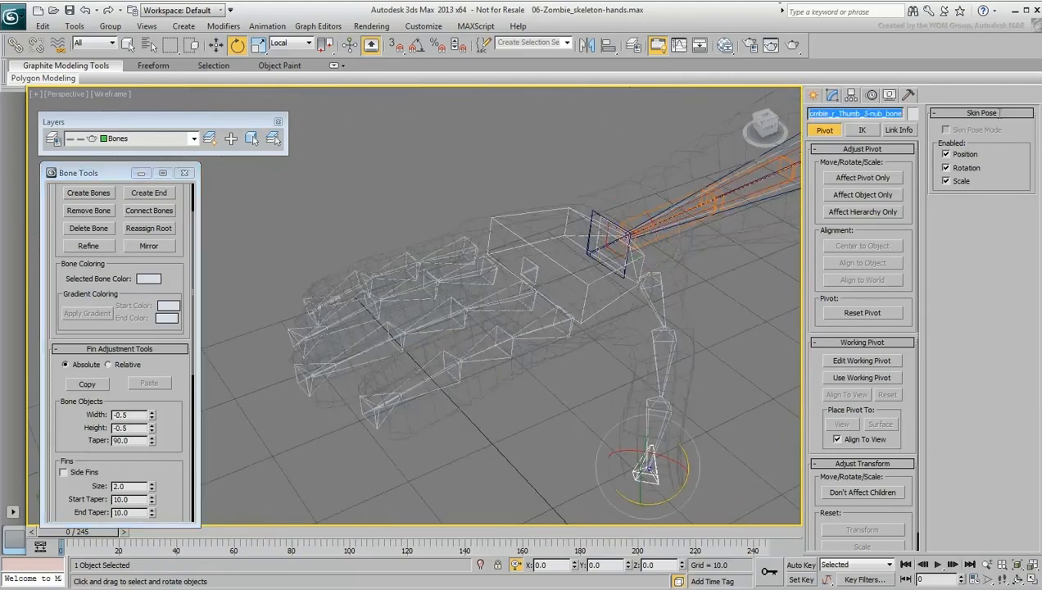
{"action": "middle_click_drag", "start_coordinate": [437, 330], "coordinate": [405, 300]}
{"action": "key", "text": "Delete"}
{"action": "left_click", "coordinate": [629, 400]}
{"action": "left_click", "coordinate": [152, 195]}
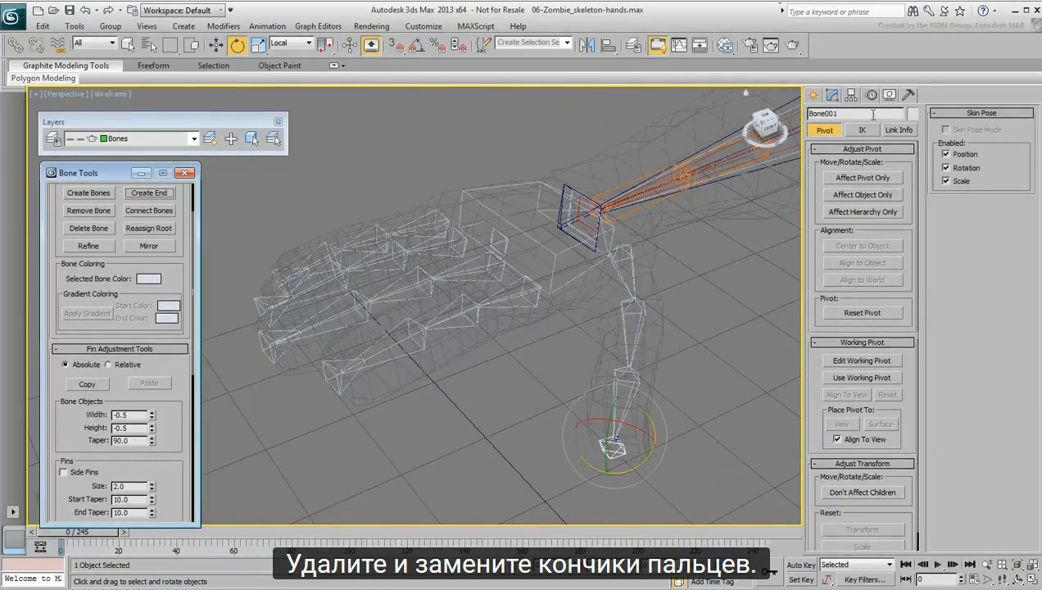
{"action": "left_click_drag", "start_coordinate": [873, 115], "coordinate": [762, 123]}
{"action": "key", "text": "ctrl+v"}
- Replace the right index finger's tip bone with a new end bone named zombie_r_Index_3-nub_bone
{"action": "left_click", "coordinate": [343, 384]}
{"action": "left_click", "coordinate": [342, 390]}
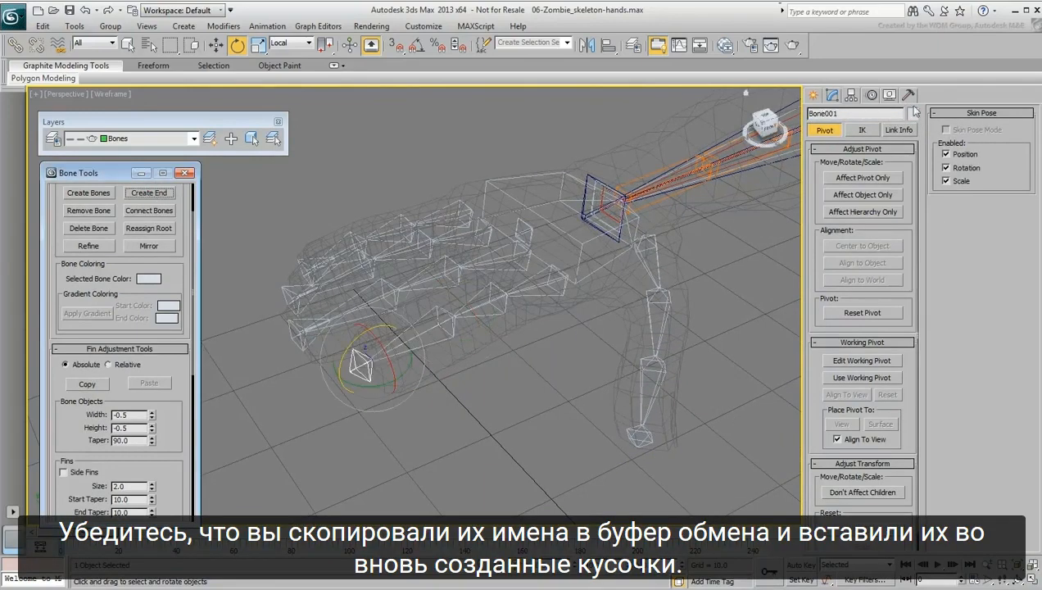
{"action": "left_click_drag", "start_coordinate": [893, 114], "coordinate": [762, 116]}
{"action": "type", "text": "zombie_r_Index_3-nub_bone"}
- Replace the right middle and ring fingertip bones with new end bones, naming the ring one zombie_r_Ring_3-nub_bone
{"action": "left_click", "coordinate": [299, 339]}
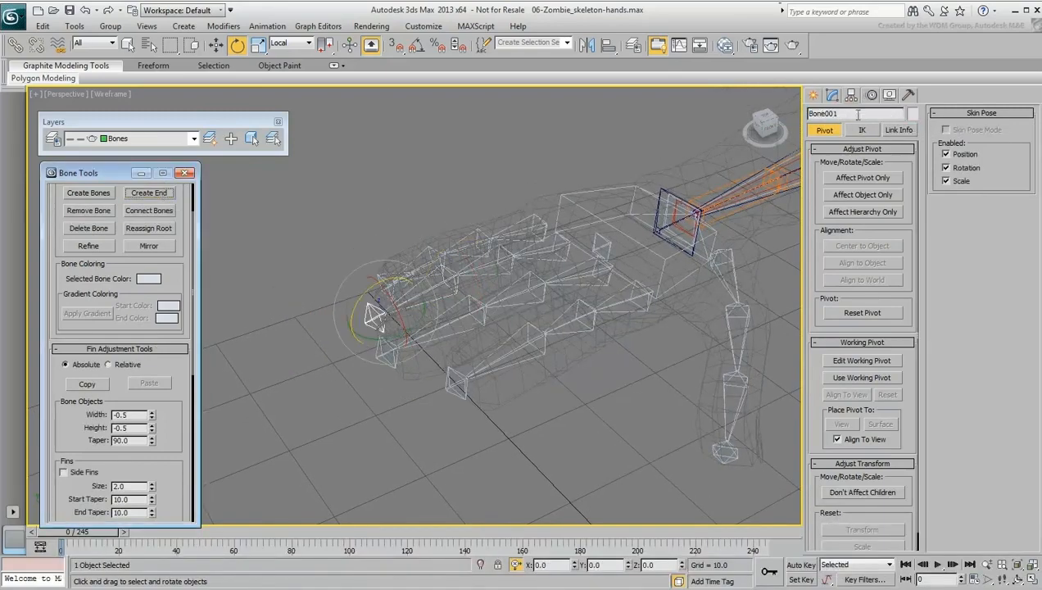
{"action": "left_click_drag", "start_coordinate": [858, 114], "coordinate": [807, 115]}
{"action": "type", "text": "zombie_r_Ring_3-nub_bone"}
- Replace the right pinky's tip bone with a new end bone, reusing the name zombie_r_Pinky_3-nub_bone
{"action": "left_click", "coordinate": [387, 283]}
{"action": "left_click_drag", "start_coordinate": [895, 114], "coordinate": [807, 115]}
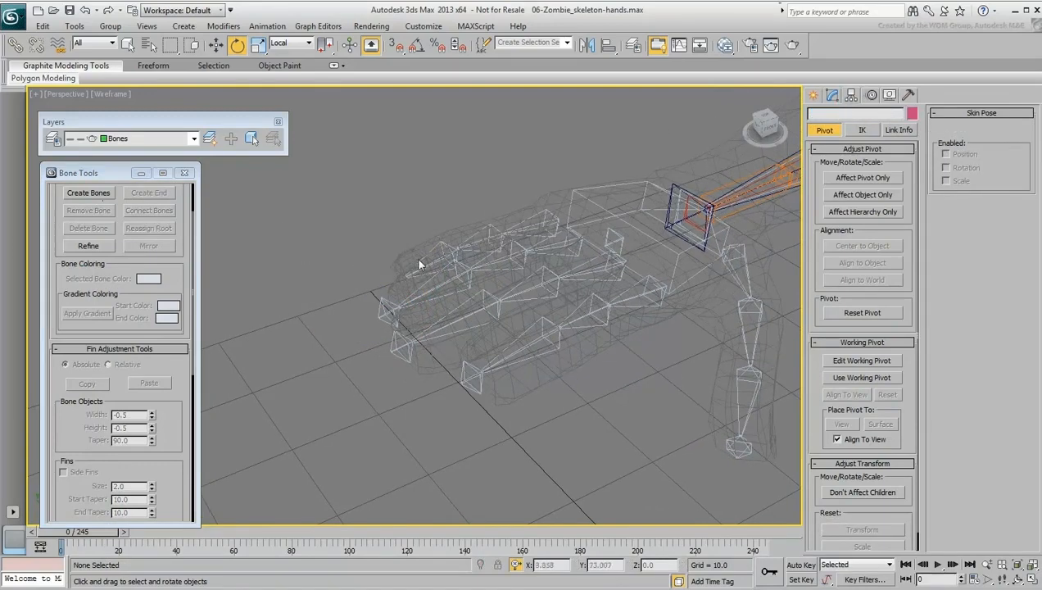
{"action": "left_click", "coordinate": [397, 277]}
{"action": "left_click_drag", "start_coordinate": [852, 115], "coordinate": [809, 115]}
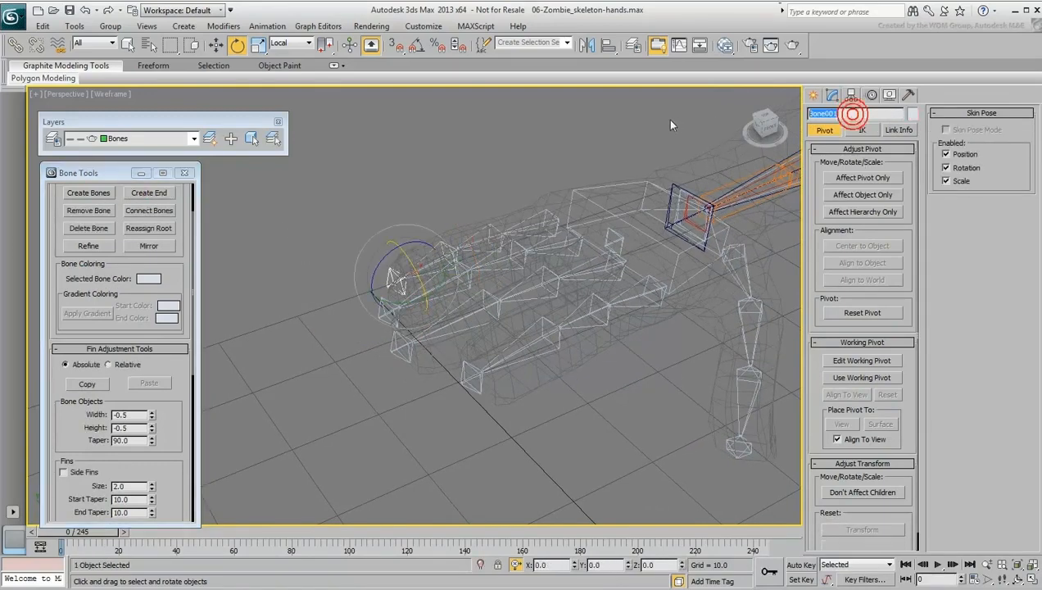
{"action": "key", "text": "ctrl+v"}
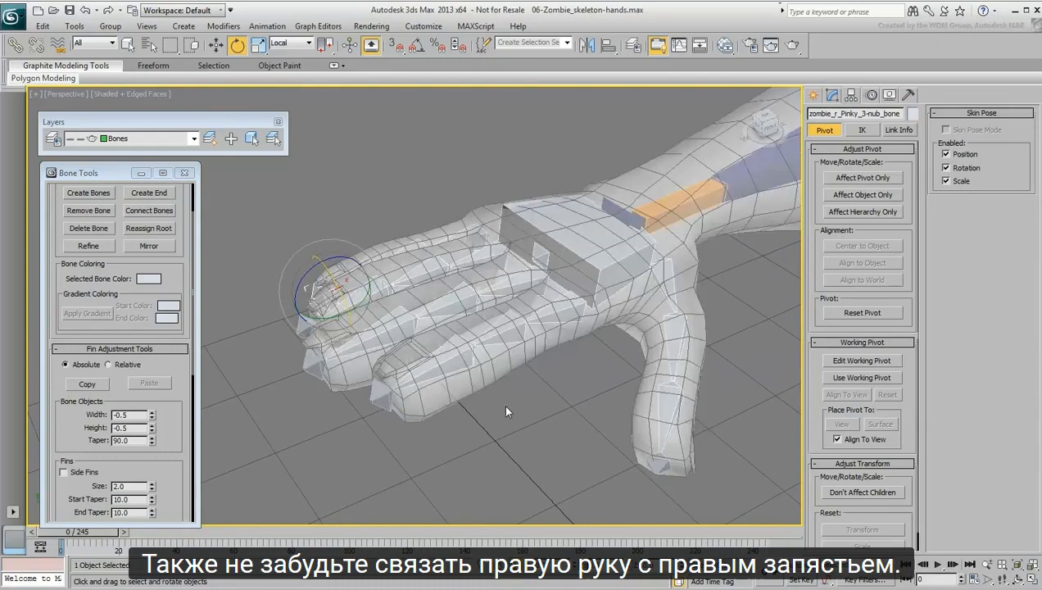
- Link the right hand bone to the right wrist bone as its parent, working in wireframe display
{"action": "scroll", "coordinate": [420, 384], "scroll_direction": "up", "scroll_amount": 3}
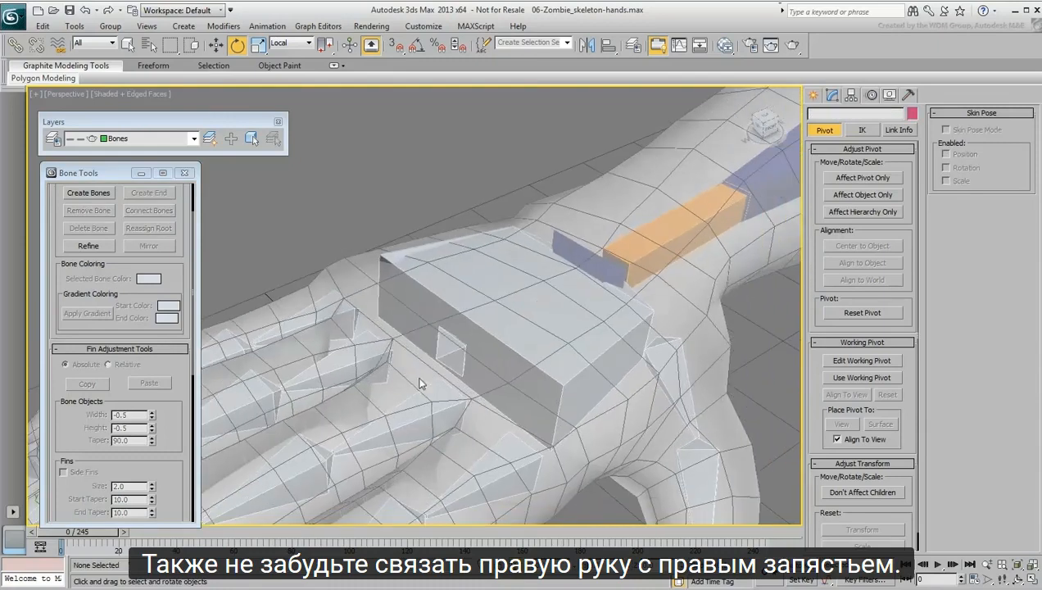
{"action": "key", "text": "F3"}
{"action": "left_click", "coordinate": [528, 359]}
{"action": "left_click", "coordinate": [15, 45]}
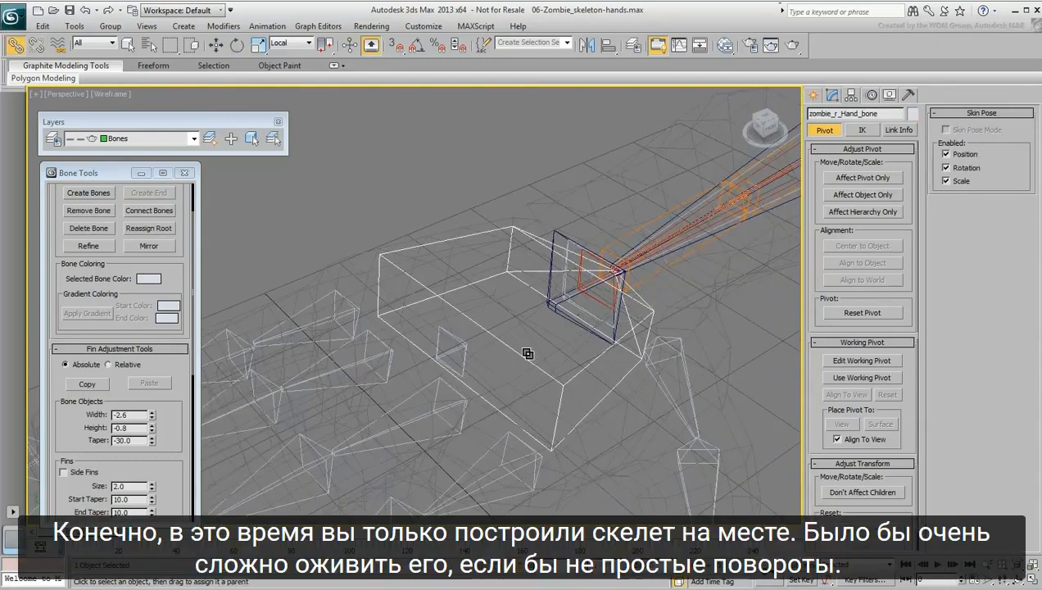
{"action": "scroll", "coordinate": [528, 354], "scroll_direction": "up", "scroll_amount": 3}
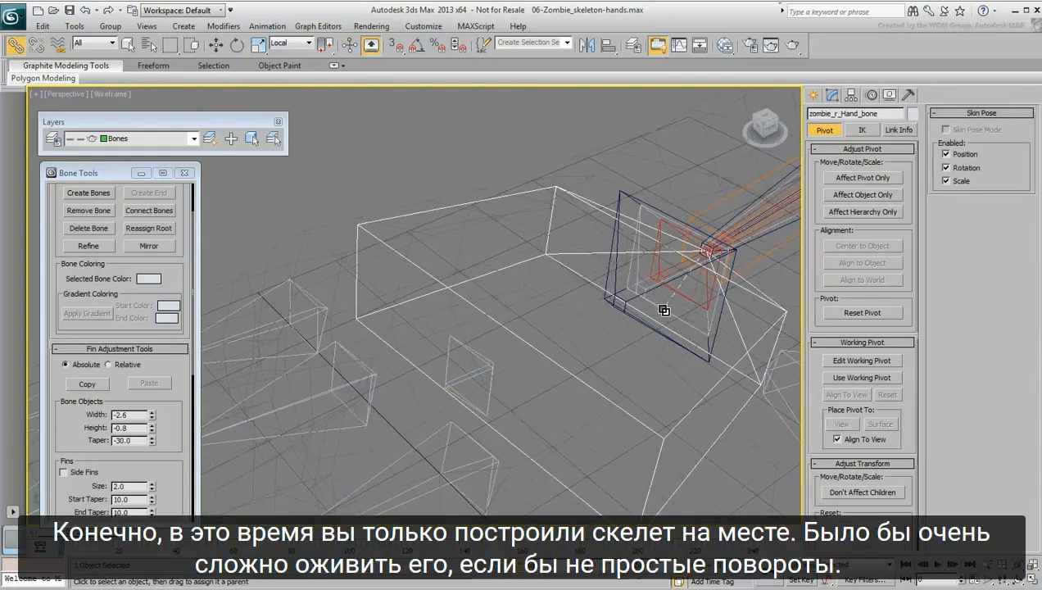
{"action": "left_click_drag", "start_coordinate": [665, 309], "coordinate": [662, 309]}
- Test the new hand link by rotating the right wrist bone
{"action": "middle_click_drag", "start_coordinate": [575, 314], "coordinate": [518, 308]}
{"action": "scroll", "coordinate": [525, 309], "scroll_direction": "down", "scroll_amount": 1}
{"action": "right_click", "coordinate": [581, 309]}
{"action": "left_click", "coordinate": [597, 331]}
{"action": "left_click", "coordinate": [589, 309]}
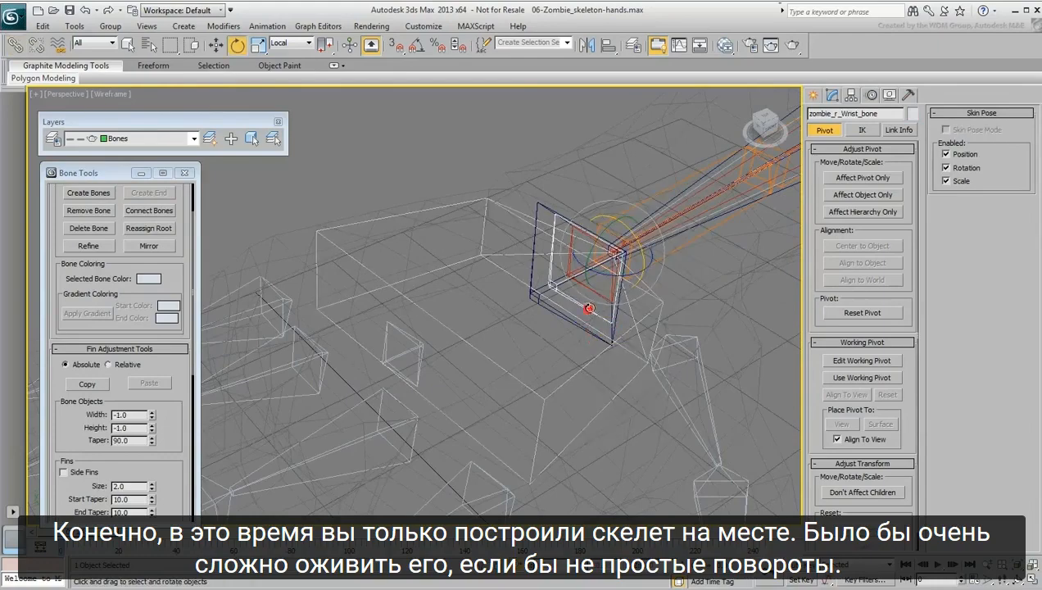
{"action": "left_click_drag", "start_coordinate": [617, 253], "coordinate": [618, 255]}
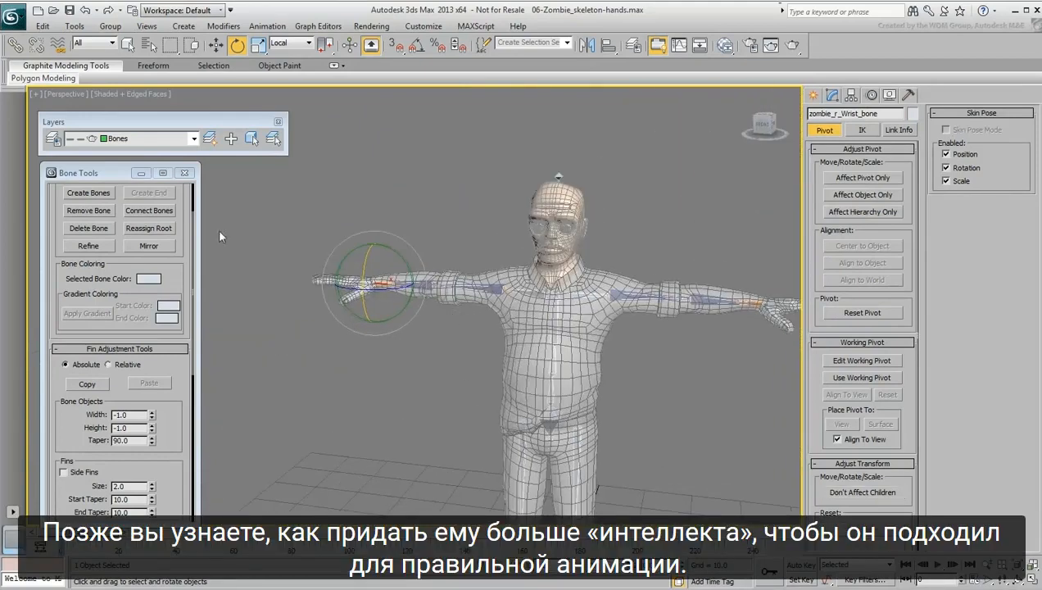
- Close the Bone Tools, frame the whole zombie in the viewport and clear the selection
{"action": "left_click", "coordinate": [185, 173]}
{"action": "middle_click_drag", "start_coordinate": [539, 370], "coordinate": [407, 286]}
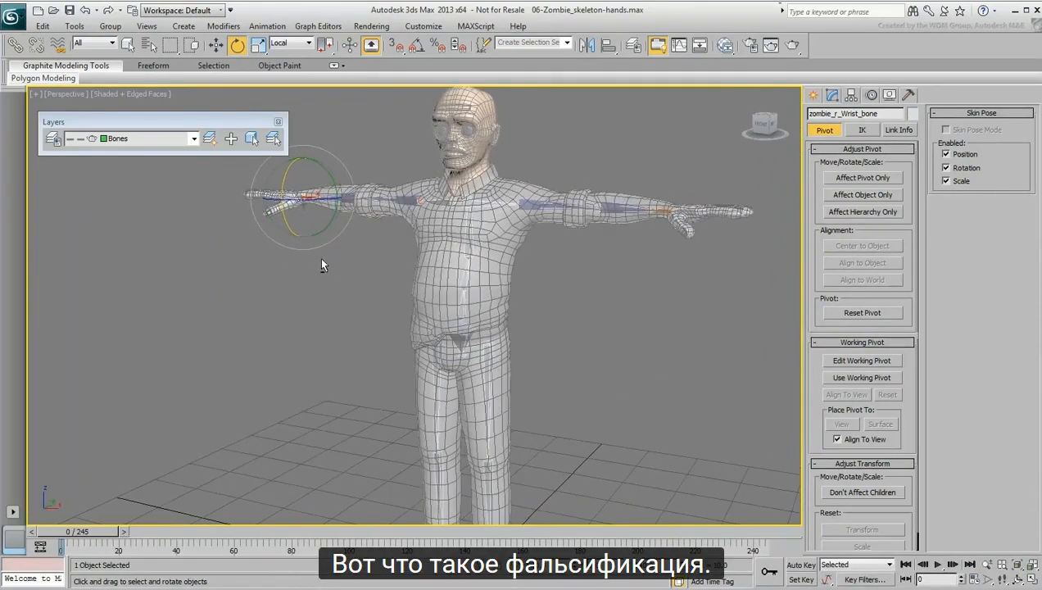
{"action": "scroll", "coordinate": [357, 250], "scroll_direction": "down", "scroll_amount": 4}
{"action": "middle_click_drag", "start_coordinate": [353, 295], "coordinate": [463, 297]}
{"action": "left_click", "coordinate": [565, 317]}
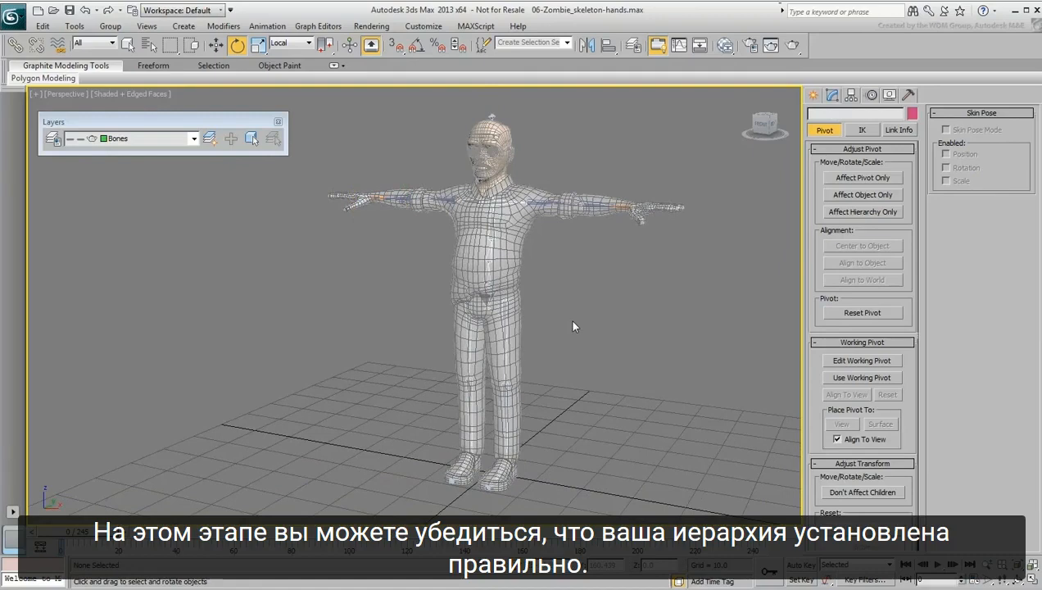
- Open a new Schematic View, close its Display floater and make the window taller
{"action": "left_click", "coordinate": [316, 26]}
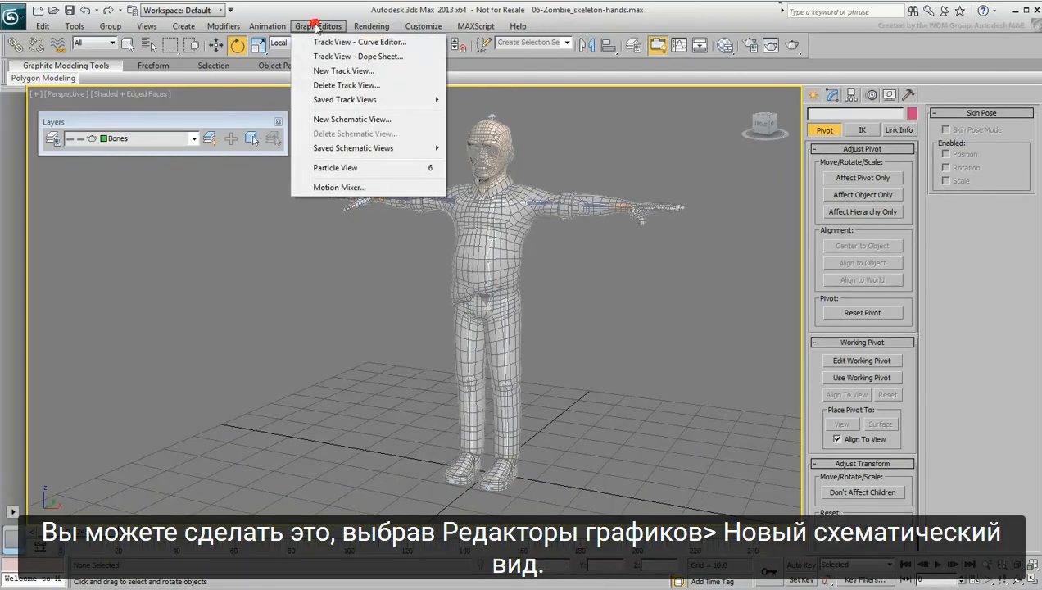
{"action": "left_click", "coordinate": [339, 119]}
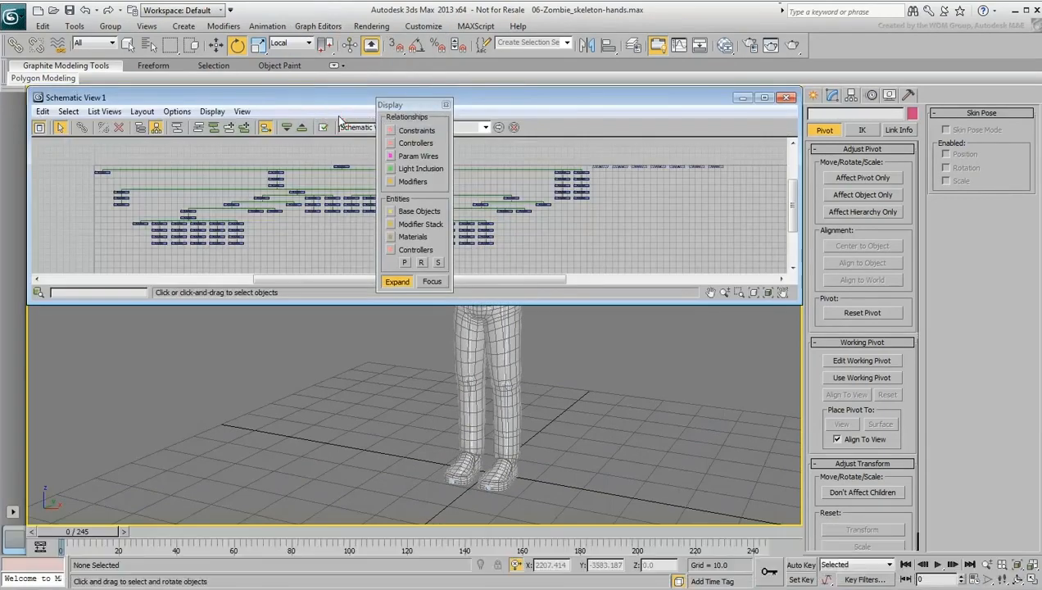
{"action": "left_click", "coordinate": [446, 104]}
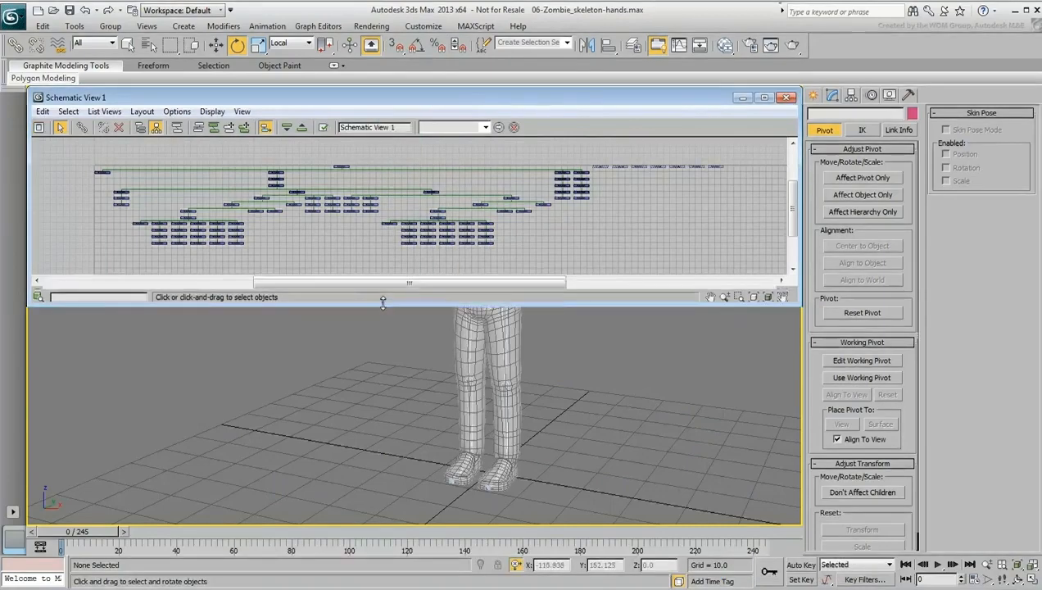
{"action": "left_click_drag", "start_coordinate": [381, 303], "coordinate": [354, 452]}
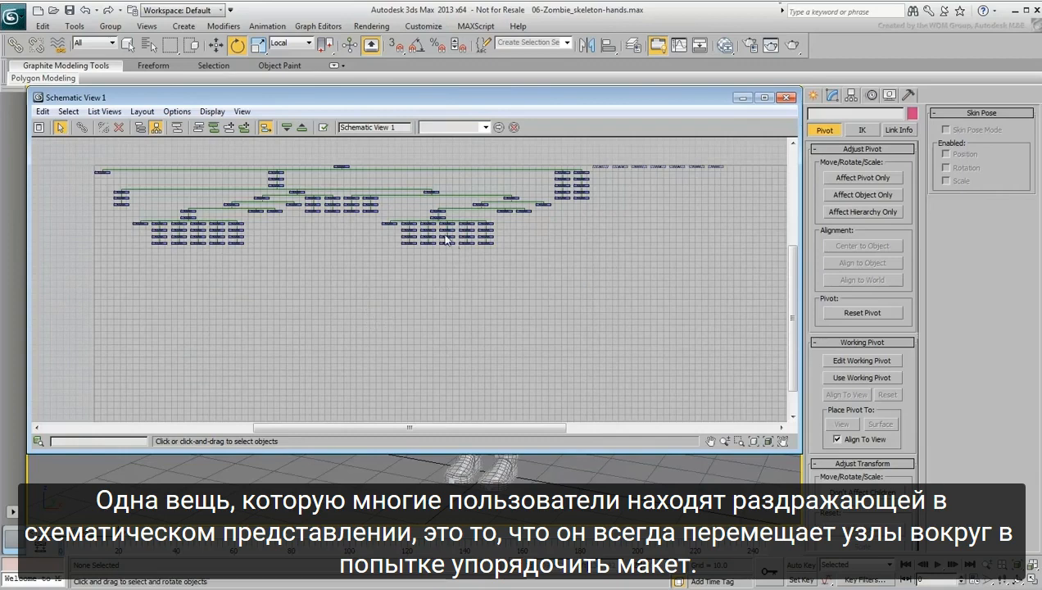
- Move the right hand and left wrist nodes with their children below the rest of the schematic
{"action": "mouse_move", "coordinate": [436, 218]}
{"action": "left_mouse_down"}
{"action": "mouse_move", "coordinate": [447, 244]}
{"action": "mouse_move", "coordinate": [525, 320]}
{"action": "left_mouse_up"}
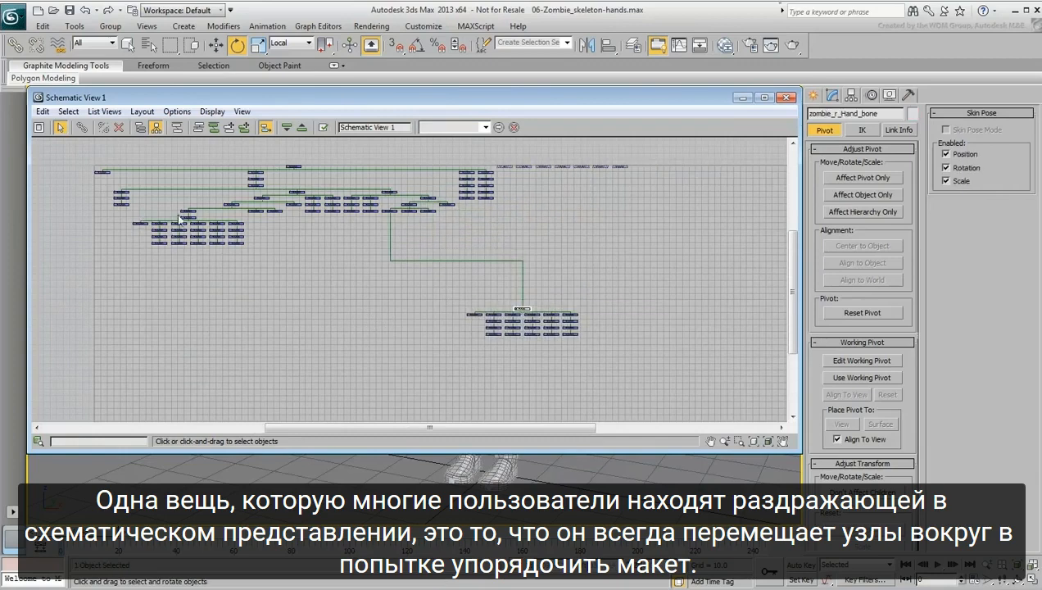
{"action": "left_click_drag", "start_coordinate": [179, 218], "coordinate": [307, 289]}
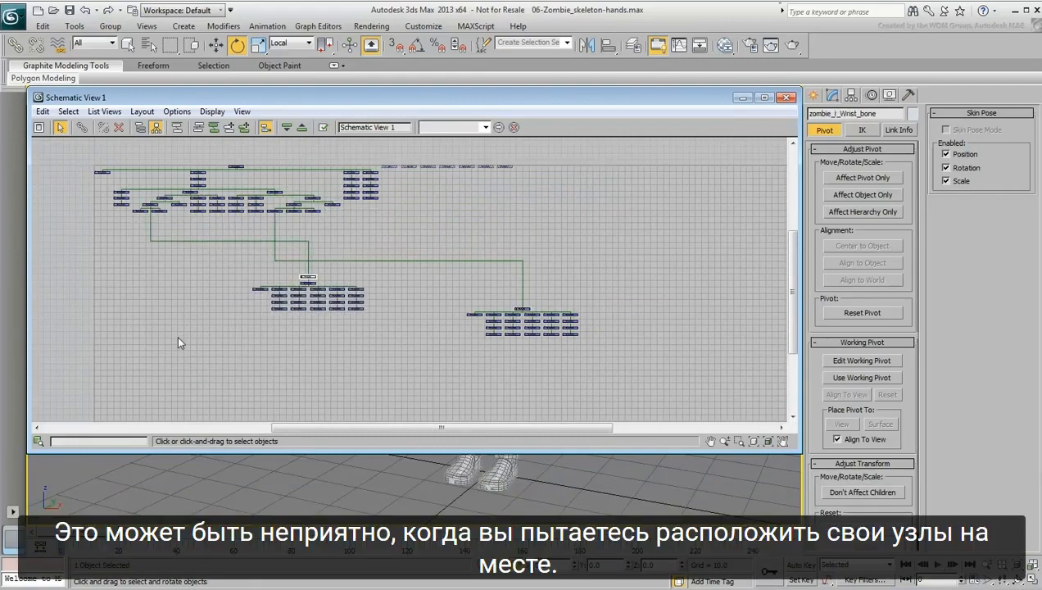
- Arrange all the schematic's nodes with Arrange Selected and clear the selection
{"action": "left_click_drag", "start_coordinate": [661, 388], "coordinate": [45, 138]}
{"action": "right_click", "coordinate": [182, 274]}
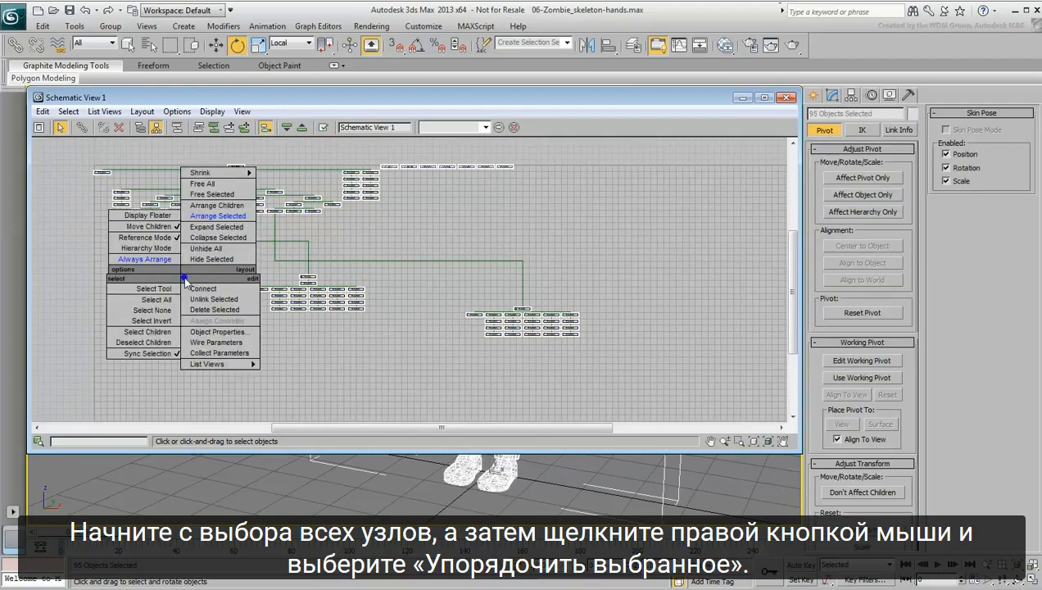
{"action": "left_click", "coordinate": [215, 215]}
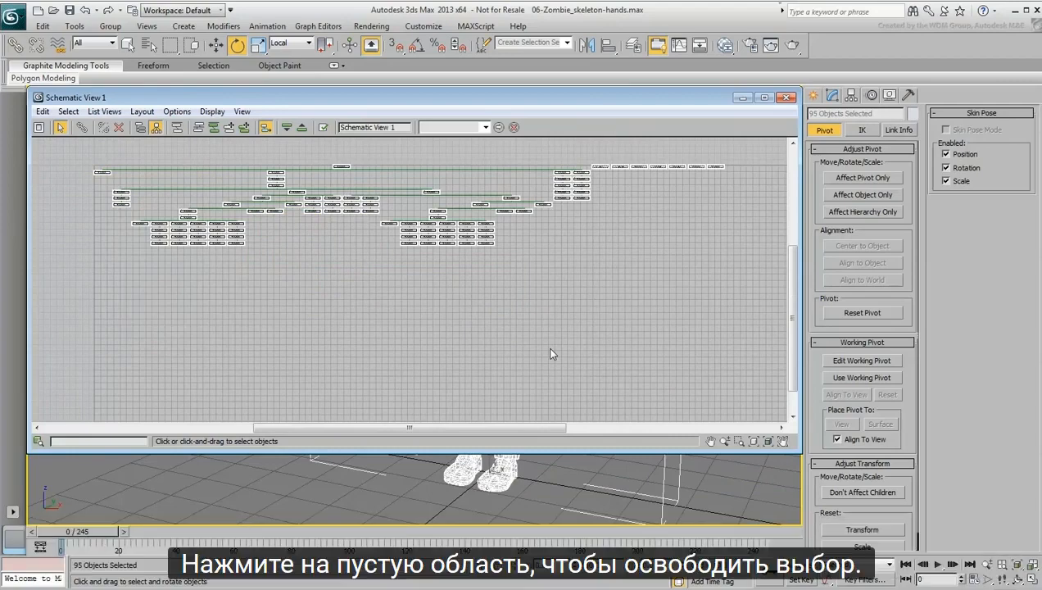
{"action": "left_click", "coordinate": [551, 354]}
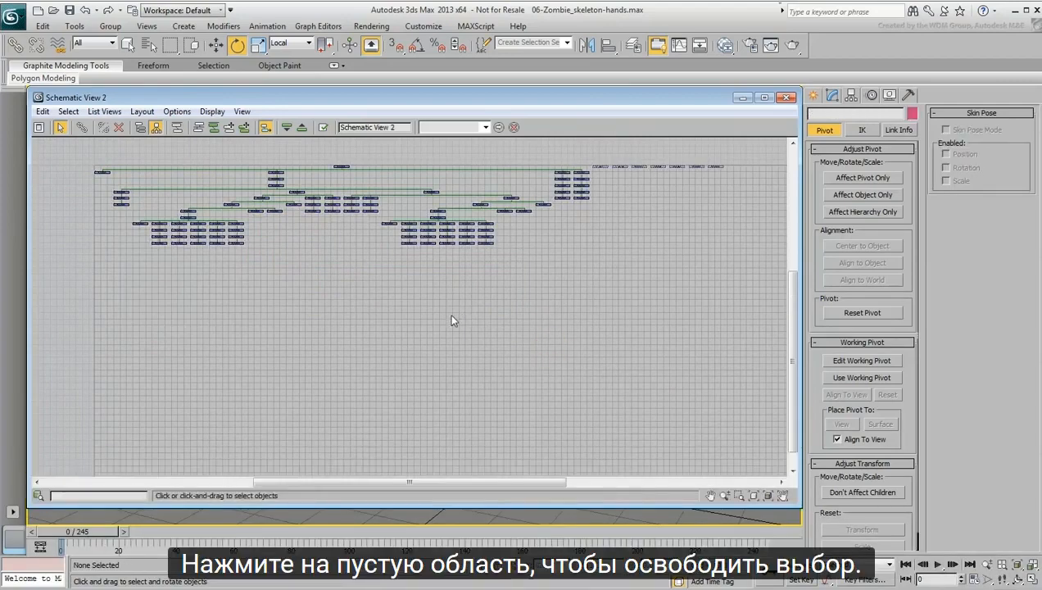
- Release every schematic node from automatic arrangement with Free All
{"action": "left_click", "coordinate": [176, 112]}
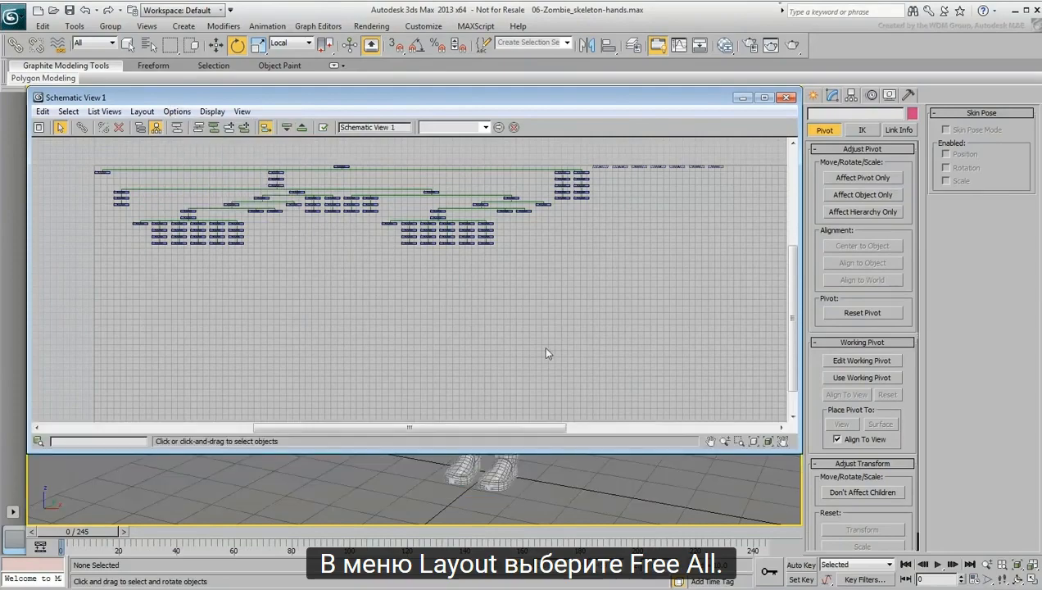
{"action": "left_click", "coordinate": [142, 111]}
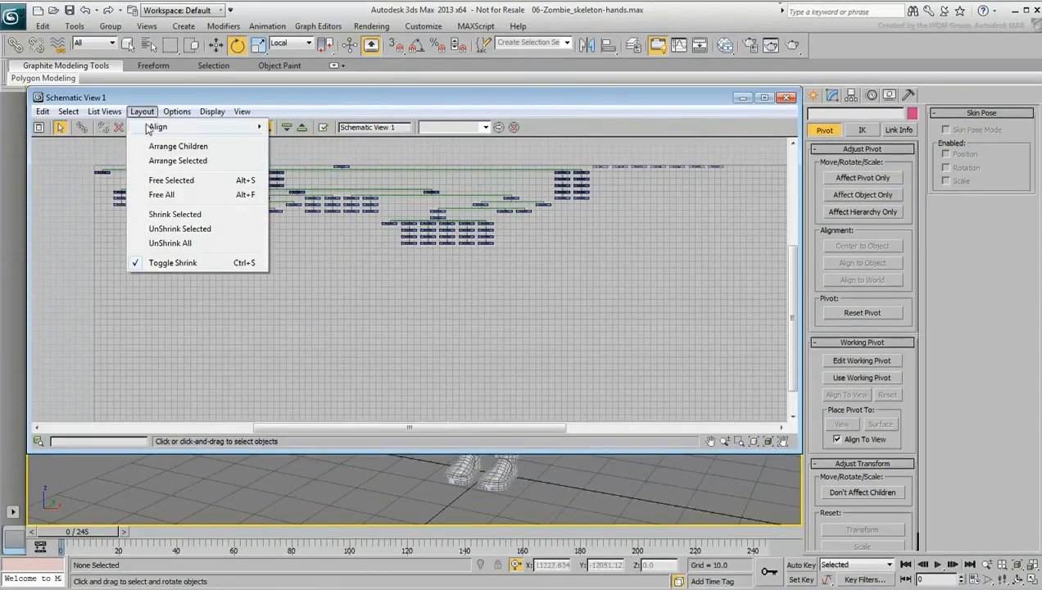
{"action": "left_click", "coordinate": [180, 197]}
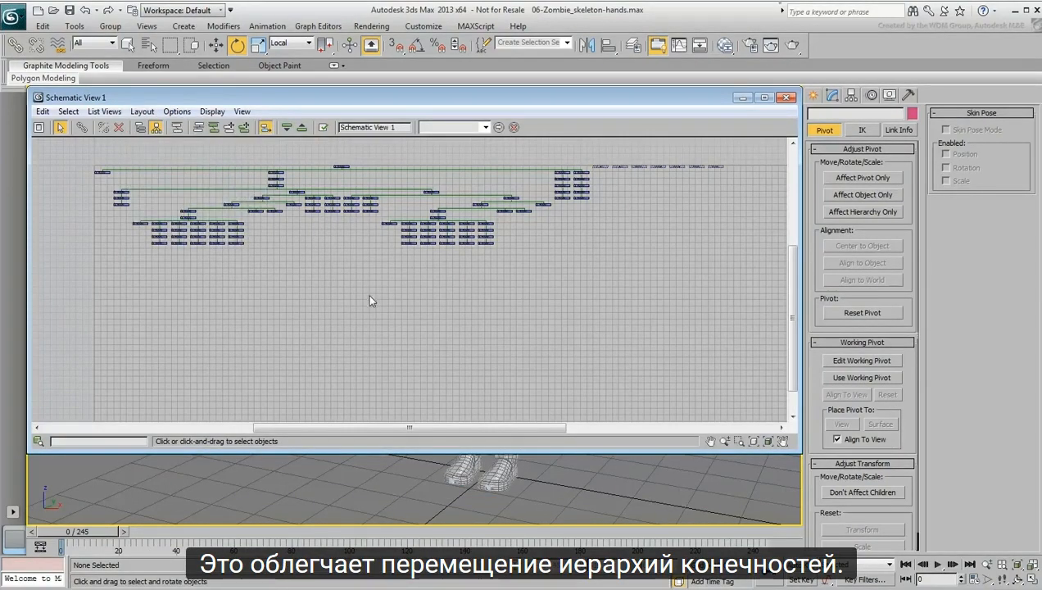
- Move the left and right wrist nodes with their hand hierarchies down below the arm nodes
{"action": "left_click_drag", "start_coordinate": [189, 215], "coordinate": [180, 267]}
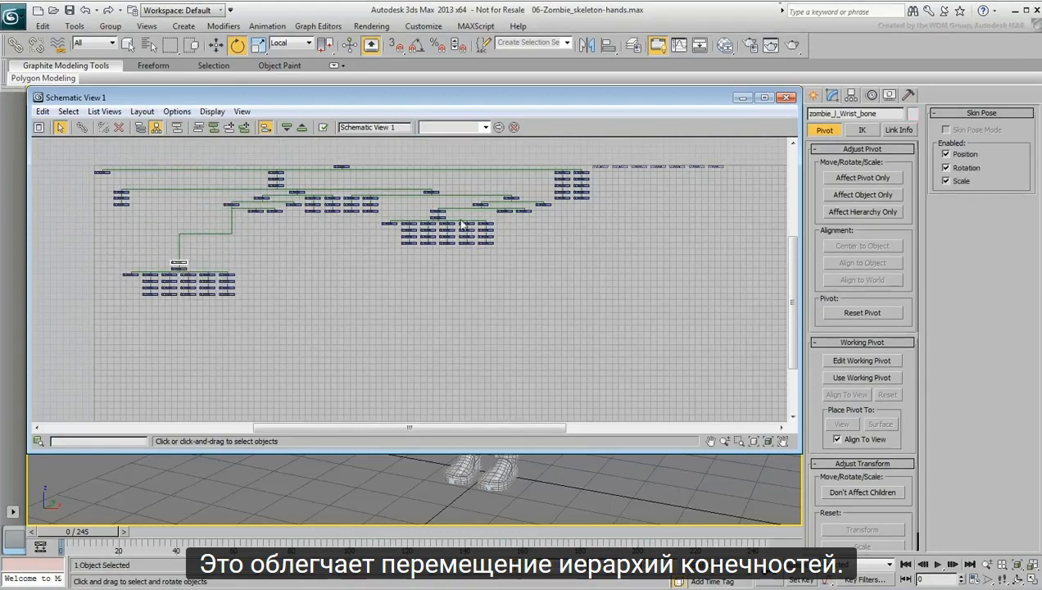
{"action": "left_click_drag", "start_coordinate": [444, 218], "coordinate": [455, 277]}
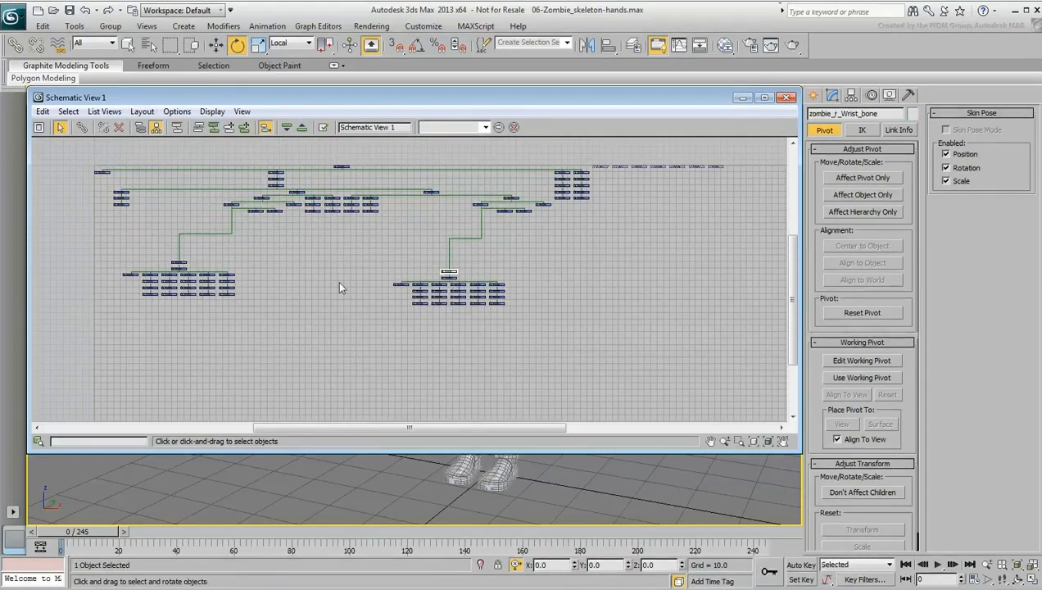
- Examine the mesh geometry nodes and the pelvis node that heads the skeleton hierarchy in the schematic
{"action": "left_click", "coordinate": [341, 287]}
{"action": "scroll", "coordinate": [502, 274], "scroll_direction": "up", "scroll_amount": 8}
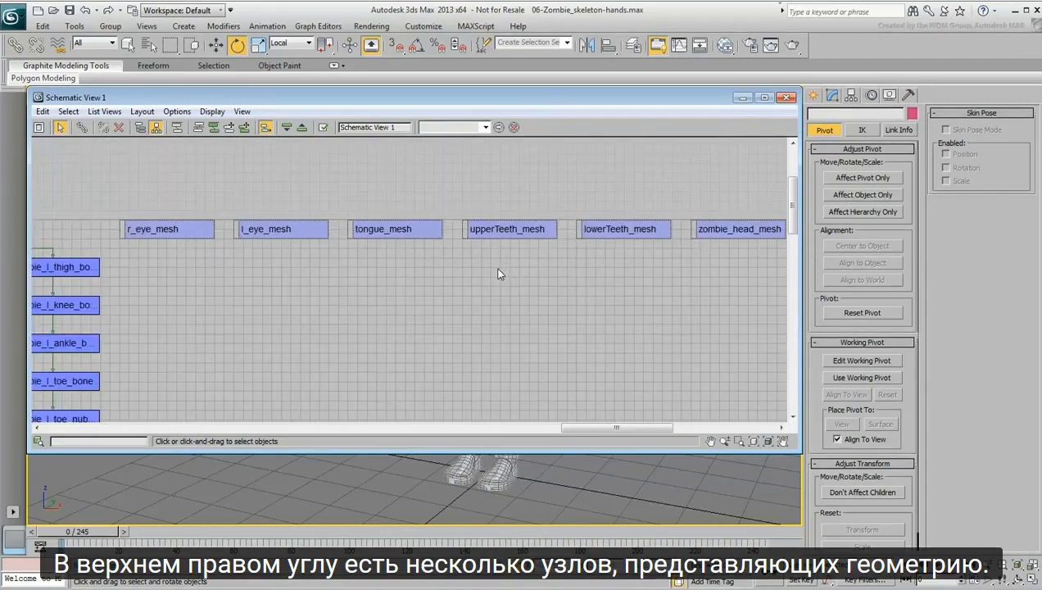
{"action": "scroll", "coordinate": [496, 274], "scroll_direction": "down", "scroll_amount": 10}
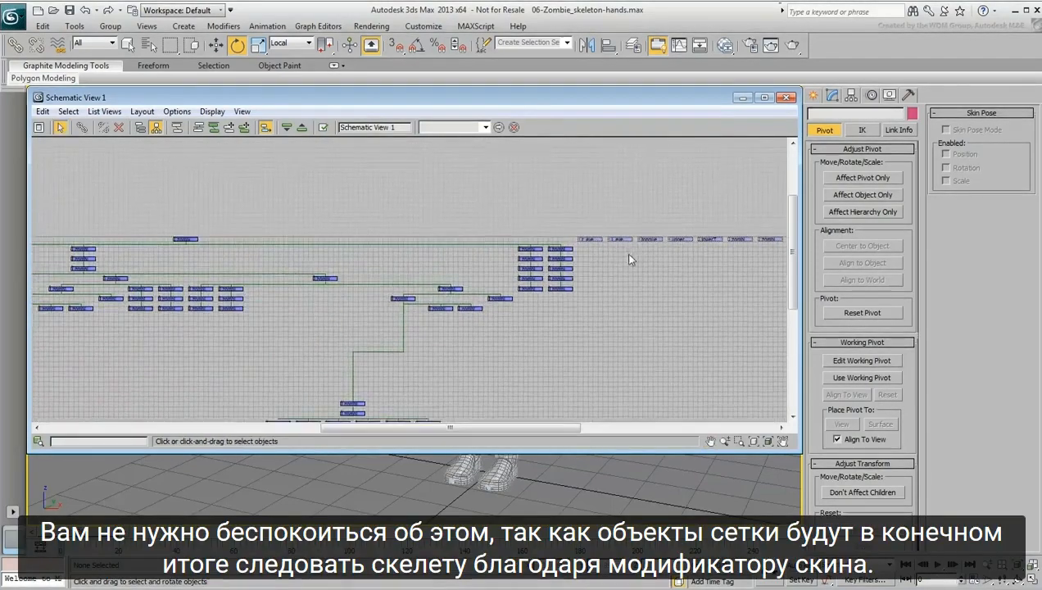
{"action": "scroll", "coordinate": [629, 259], "scroll_direction": "down", "scroll_amount": 1}
{"action": "middle_click_drag", "start_coordinate": [235, 281], "coordinate": [360, 247]}
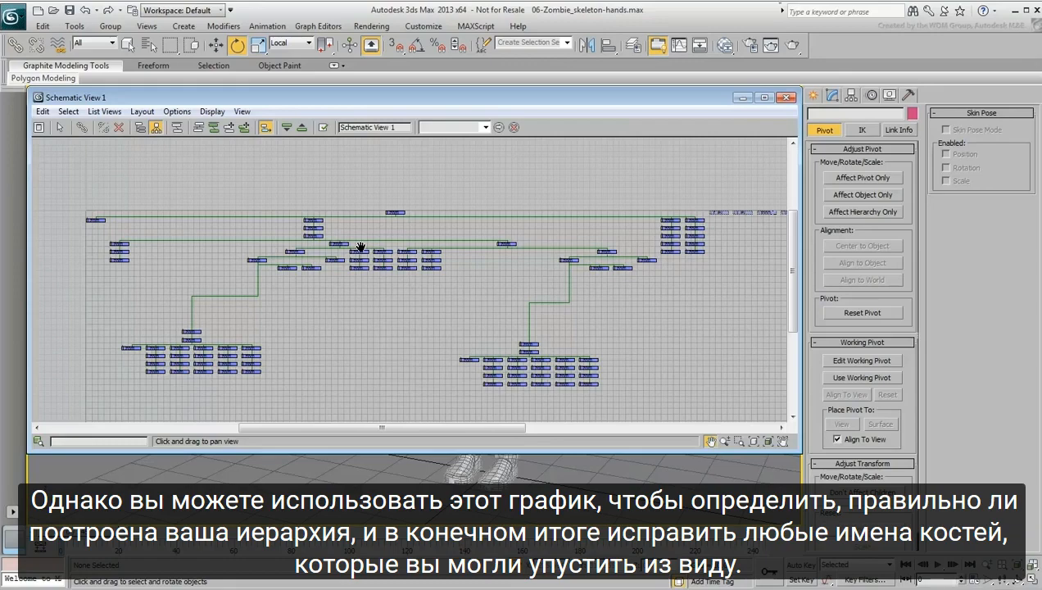
{"action": "middle_click_drag", "start_coordinate": [361, 246], "coordinate": [332, 253]}
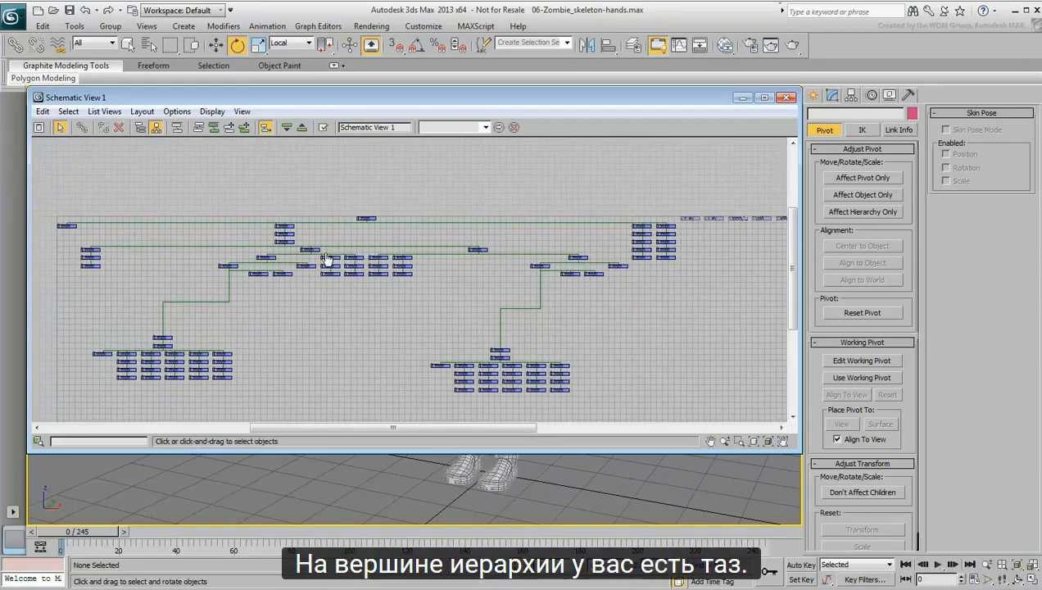
{"action": "scroll", "coordinate": [365, 213], "scroll_direction": "up", "scroll_amount": 5}
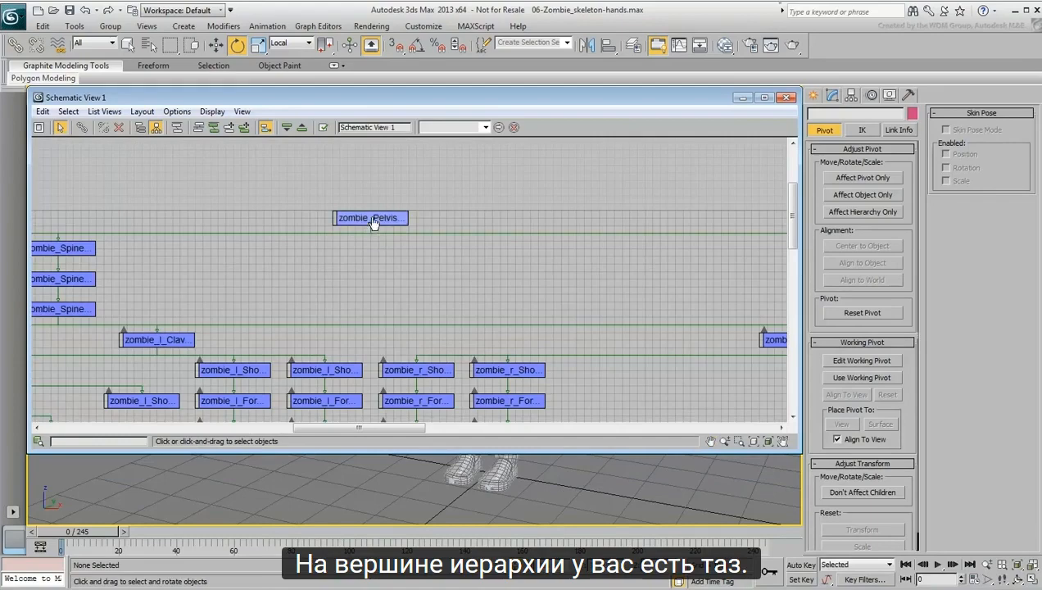
{"action": "left_click", "coordinate": [373, 219]}
{"action": "left_click", "coordinate": [366, 270]}
{"action": "scroll", "coordinate": [328, 271], "scroll_direction": "down", "scroll_amount": 8}
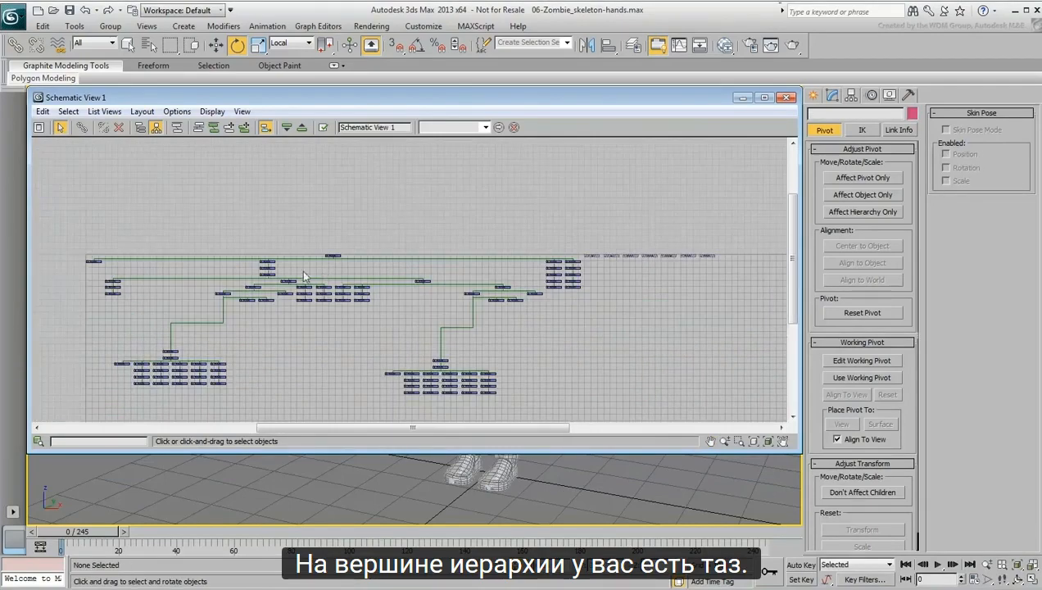
- Move the spine chain directly beneath the pelvis node, and bring the second pelvis node and both leg chains close beside it
{"action": "left_click_drag", "start_coordinate": [284, 269], "coordinate": [336, 280]}
{"action": "left_click_drag", "start_coordinate": [97, 263], "coordinate": [309, 267]}
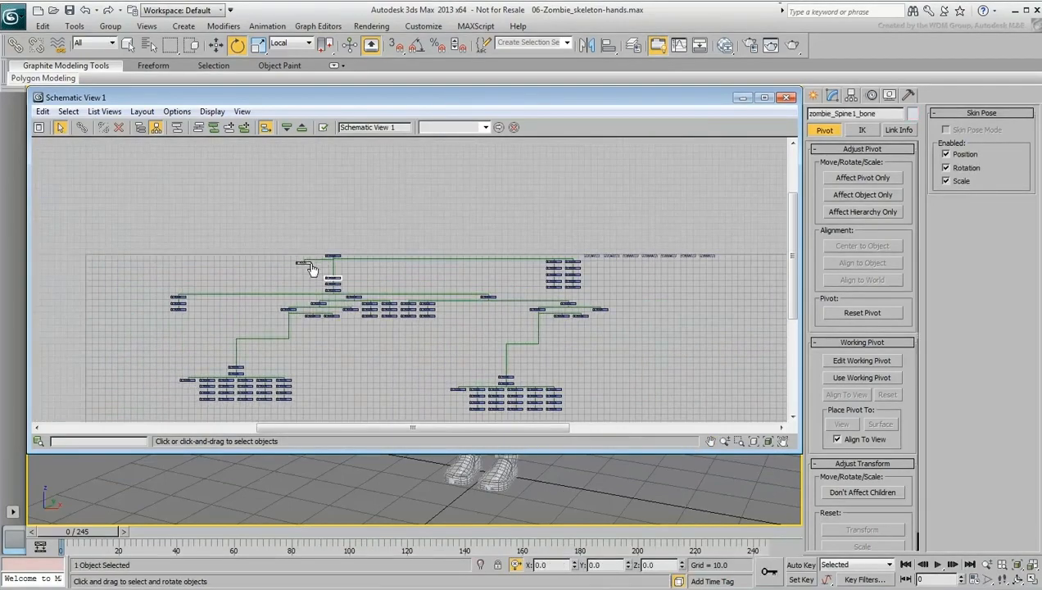
{"action": "left_click_drag", "start_coordinate": [556, 268], "coordinate": [399, 264]}
{"action": "scroll", "coordinate": [354, 277], "scroll_direction": "up", "scroll_amount": 6}
{"action": "left_click", "coordinate": [680, 280]}
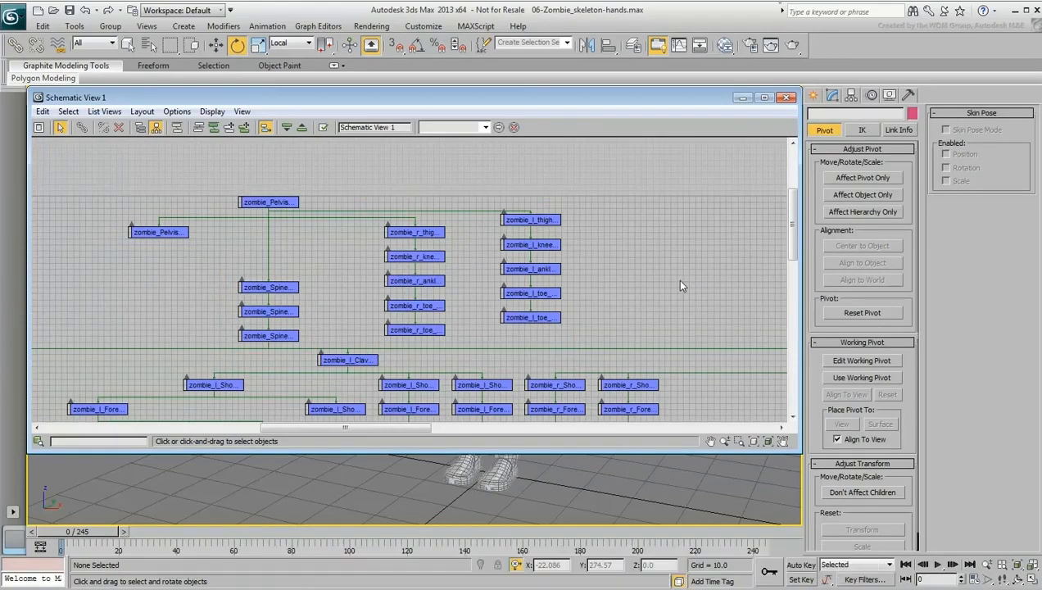
- Move the left clavicle branch below the spine chain and bring the neck and head chain next to the spine
{"action": "scroll", "coordinate": [593, 280], "scroll_direction": "up", "scroll_amount": 5}
{"action": "middle_click_drag", "start_coordinate": [612, 270], "coordinate": [616, 271]}
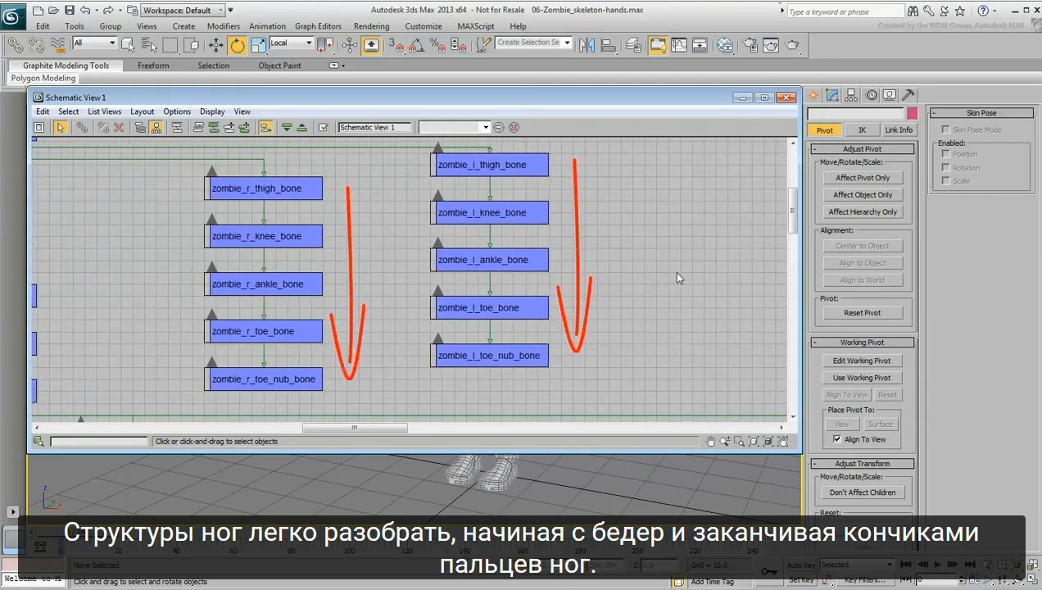
{"action": "scroll", "coordinate": [451, 310], "scroll_direction": "down", "scroll_amount": 6}
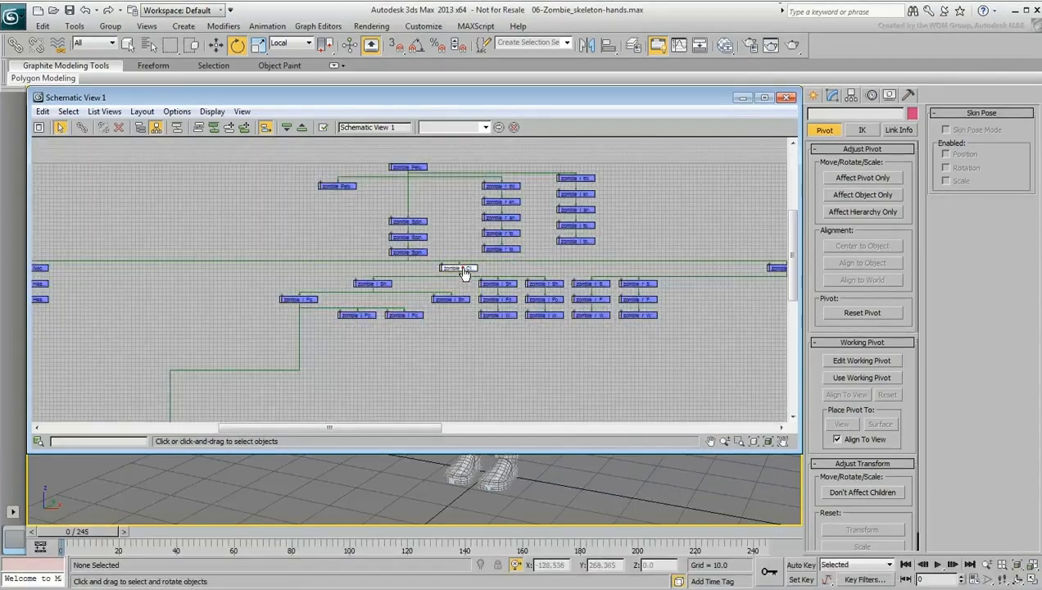
{"action": "left_click_drag", "start_coordinate": [465, 273], "coordinate": [414, 316]}
{"action": "middle_click_drag", "start_coordinate": [414, 317], "coordinate": [517, 323]}
{"action": "left_click_drag", "start_coordinate": [141, 279], "coordinate": [457, 279]}
- Move the right clavicle node closer to the spine, arrange its IK and FK arm chains beneath it, and clear the selection
{"action": "scroll", "coordinate": [459, 280], "scroll_direction": "up", "scroll_amount": 1}
{"action": "middle_click_drag", "start_coordinate": [512, 292], "coordinate": [225, 281]}
{"action": "left_click_drag", "start_coordinate": [711, 262], "coordinate": [627, 254]}
{"action": "left_click_drag", "start_coordinate": [505, 267], "coordinate": [373, 306]}
{"action": "left_click_drag", "start_coordinate": [395, 269], "coordinate": [649, 293]}
{"action": "mouse_move", "coordinate": [638, 249]}
{"action": "left_mouse_down"}
{"action": "mouse_move", "coordinate": [490, 243]}
{"action": "mouse_move", "coordinate": [421, 265]}
{"action": "left_mouse_up"}
{"action": "scroll", "coordinate": [215, 259], "scroll_direction": "up", "scroll_amount": 2}
{"action": "middle_click_drag", "start_coordinate": [215, 259], "coordinate": [276, 286]}
{"action": "middle_click_drag", "start_coordinate": [422, 325], "coordinate": [408, 321]}
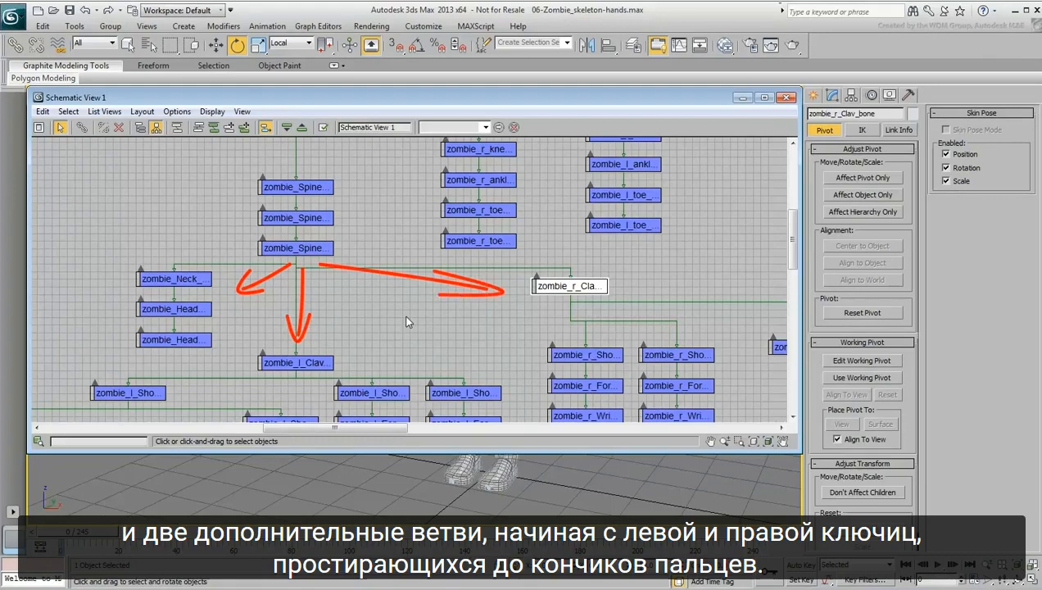
{"action": "left_click", "coordinate": [407, 322]}
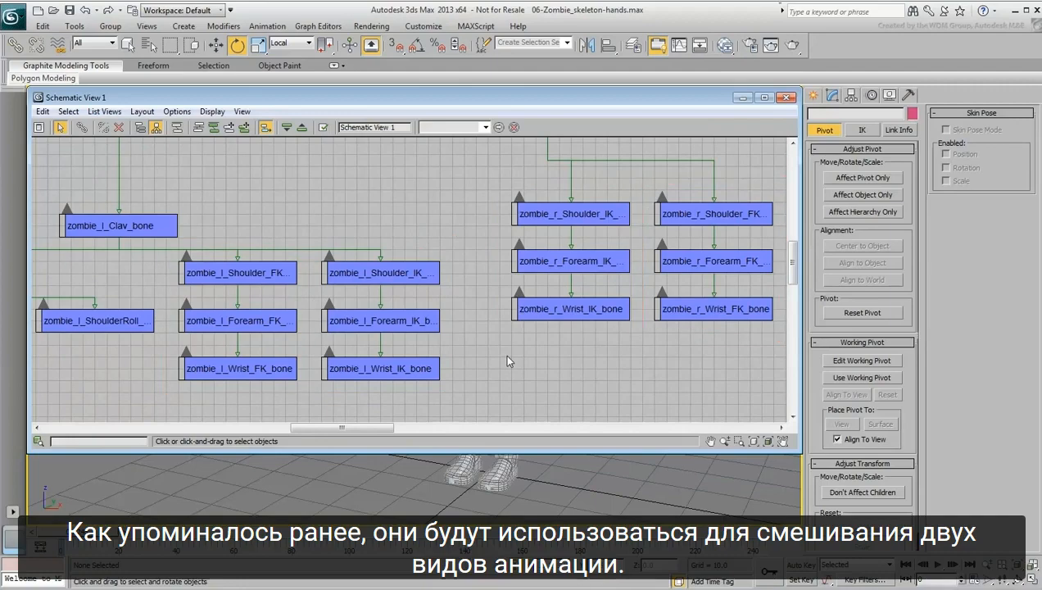
- Review the whole rearranged hierarchy and close Schematic View
{"action": "scroll", "coordinate": [504, 354], "scroll_direction": "down", "scroll_amount": 4}
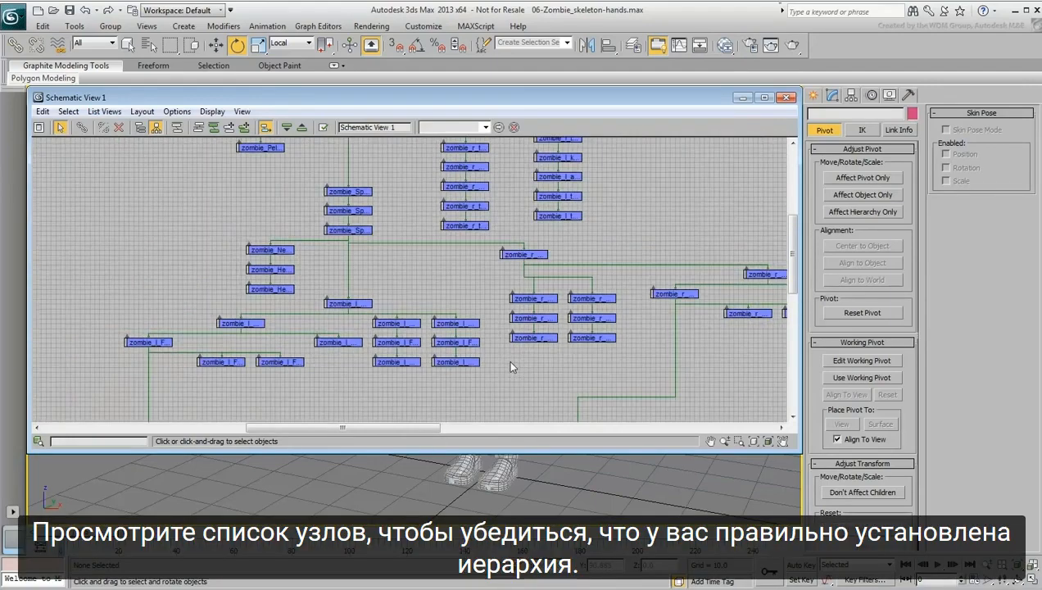
{"action": "scroll", "coordinate": [467, 301], "scroll_direction": "down", "scroll_amount": 3}
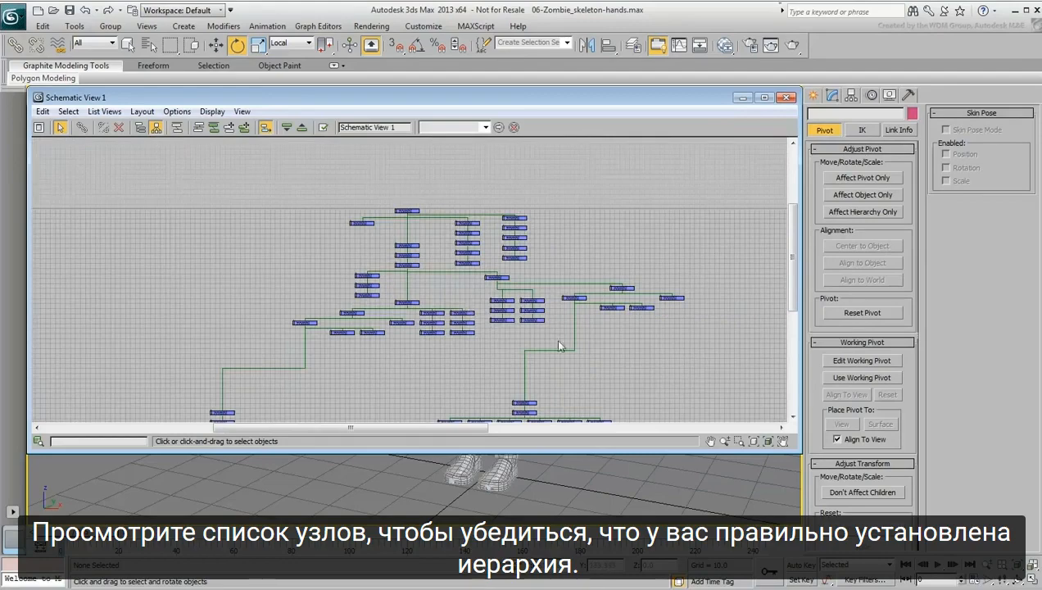
{"action": "left_click", "coordinate": [786, 97]}
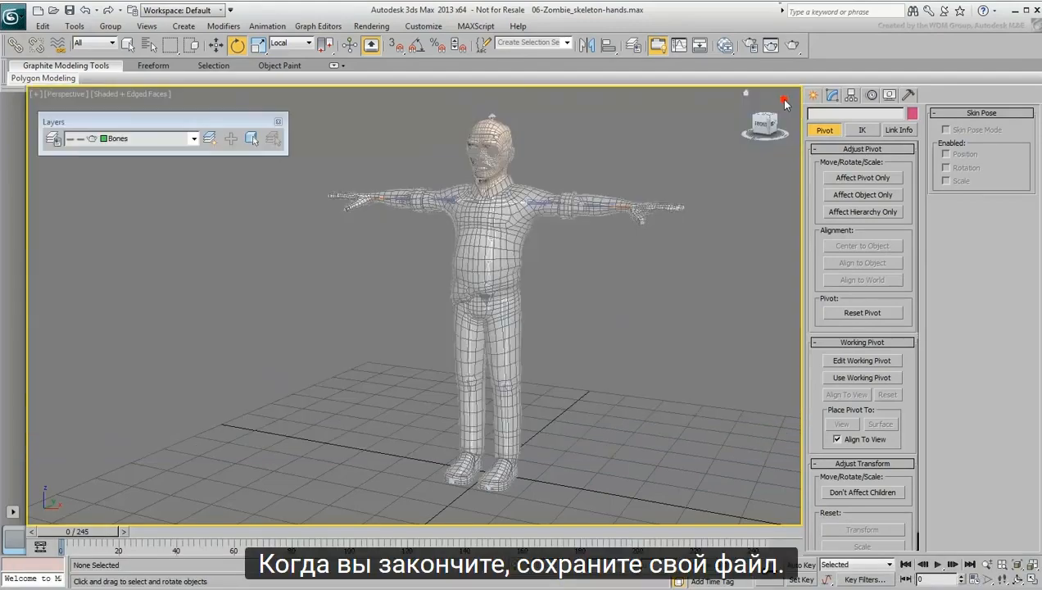